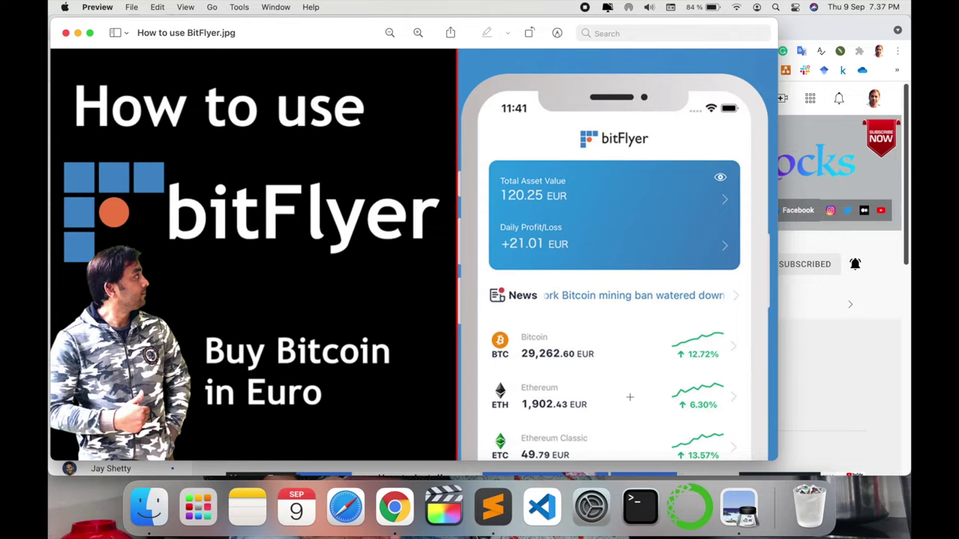
Step: Search Google for 'BitFlyer' in a new Chrome tab and open the bitFlyer EU homepage (bitflyer.com/en-eu)
{"action": "left_click", "coordinate": [806, 388]}
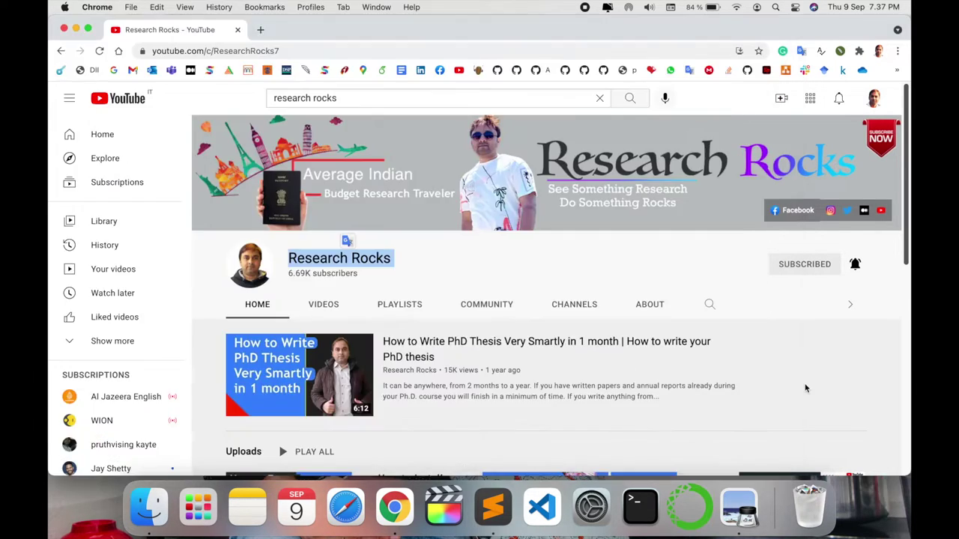
{"action": "left_click_drag", "start_coordinate": [395, 264], "coordinate": [356, 258]}
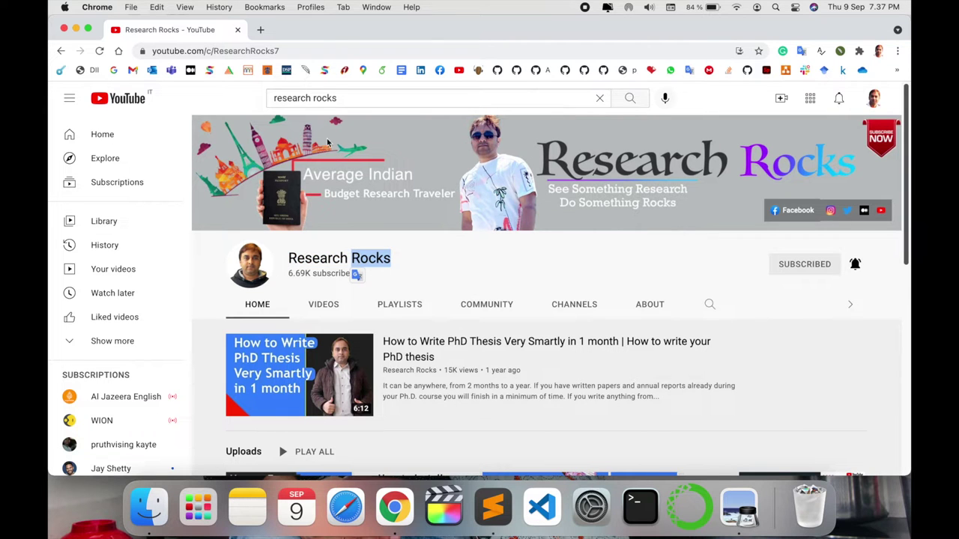
{"action": "left_click", "coordinate": [260, 29]}
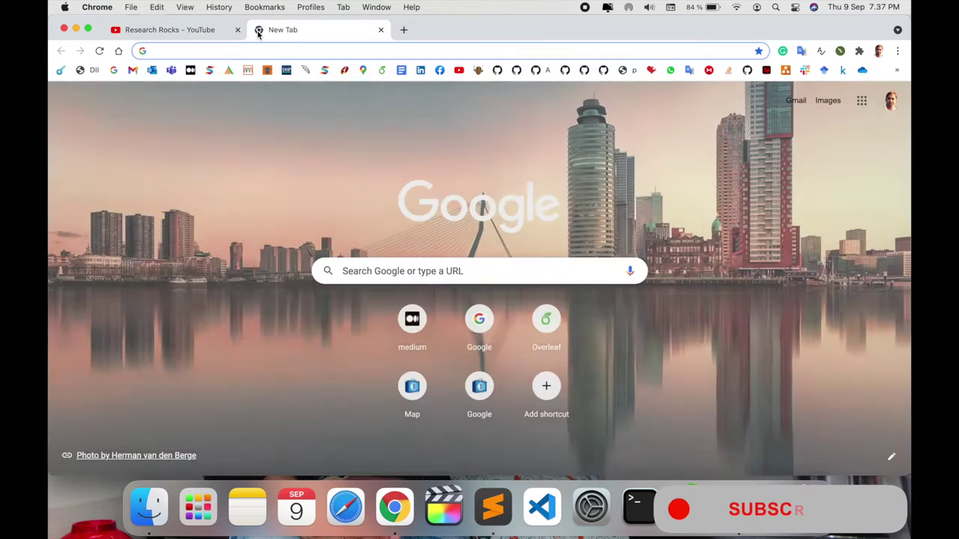
{"action": "left_click", "coordinate": [477, 322]}
{"action": "type", "text": "BitFlyer"}
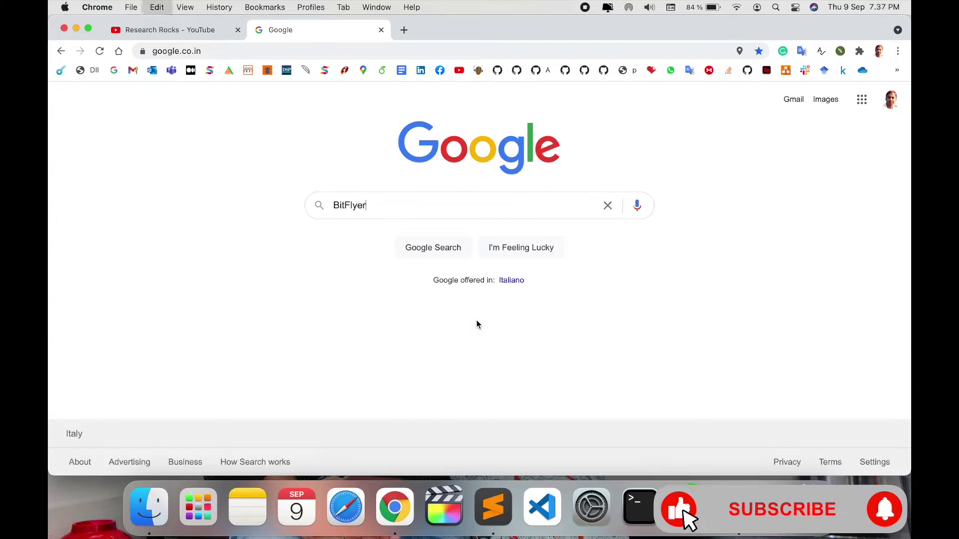
{"action": "key", "text": "Return"}
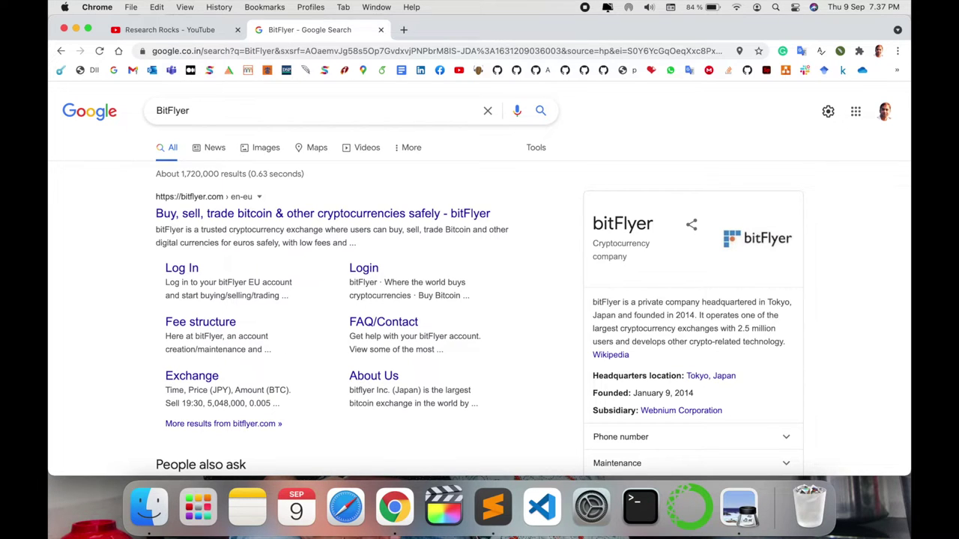
{"action": "left_click", "coordinate": [398, 215]}
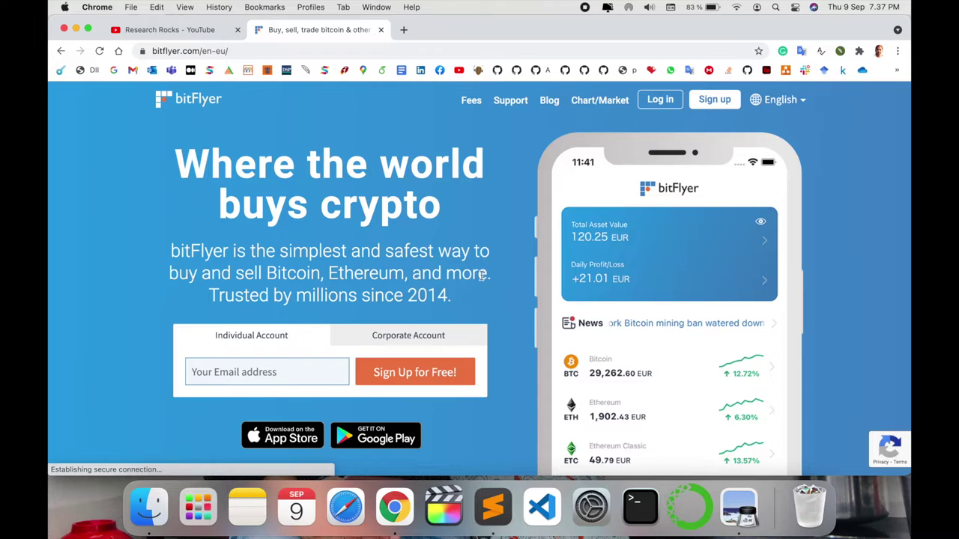
Step: Fill the sign-up form with the saved autofill email address and submit it with Sign Up for Free!
{"action": "scroll", "coordinate": [482, 275], "scroll_direction": "down", "scroll_amount": 3}
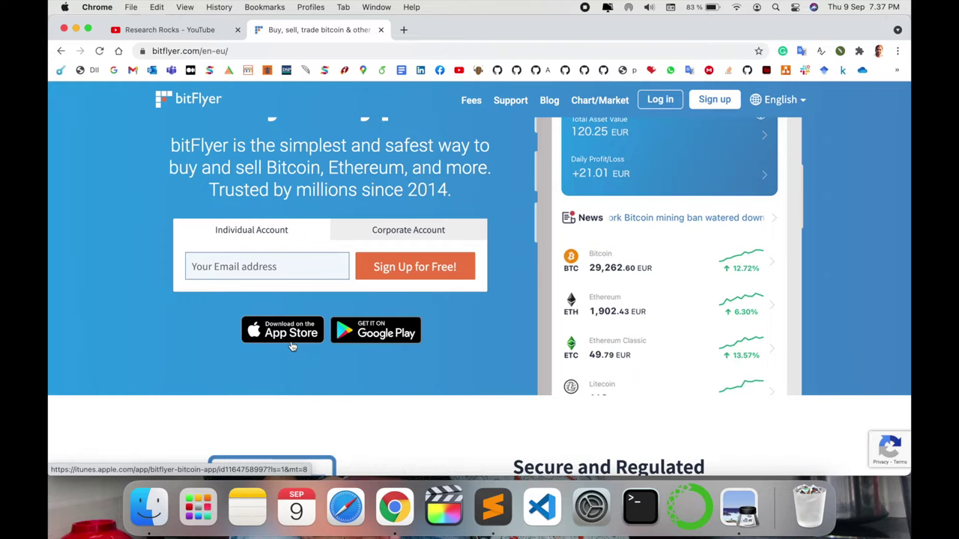
{"action": "scroll", "coordinate": [325, 345], "scroll_direction": "up", "scroll_amount": 3}
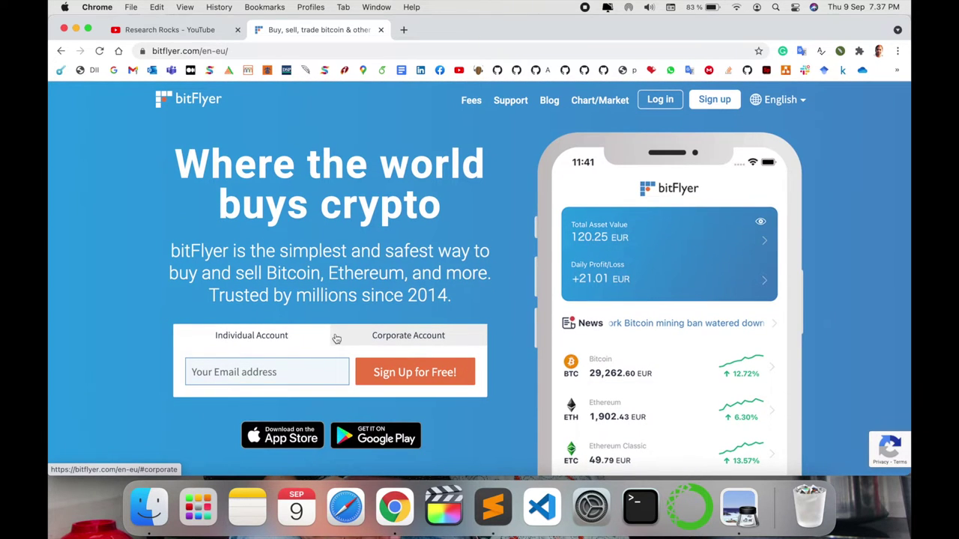
{"action": "left_click", "coordinate": [718, 101]}
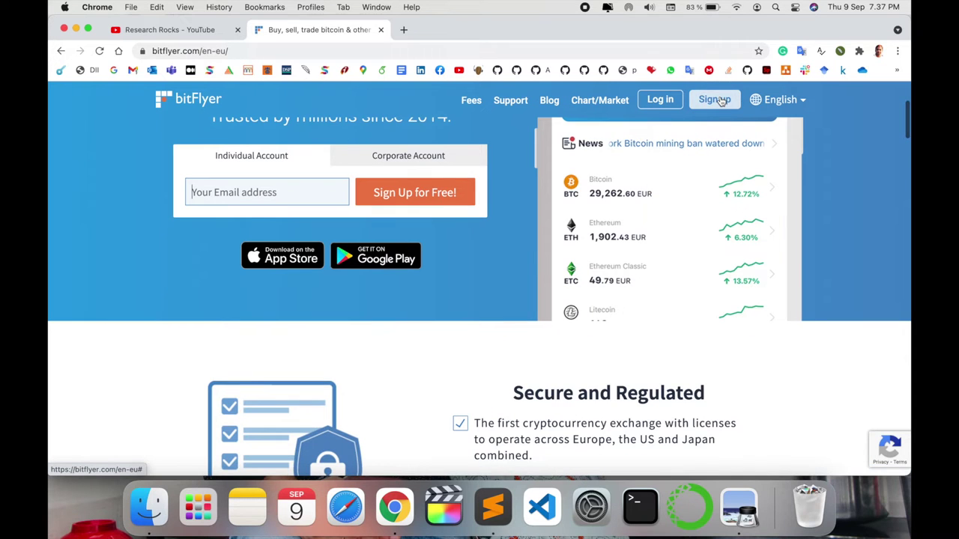
{"action": "left_click", "coordinate": [236, 193]}
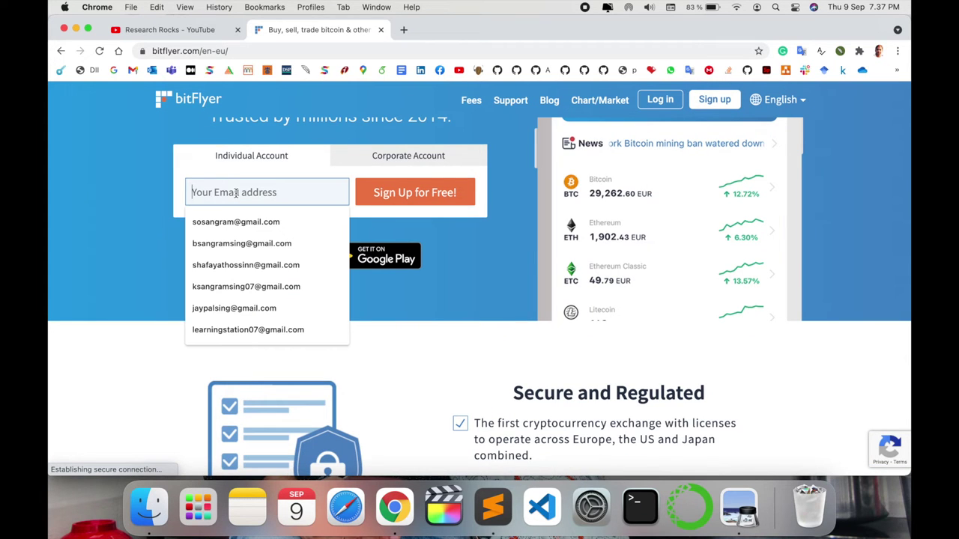
{"action": "left_click", "coordinate": [237, 242]}
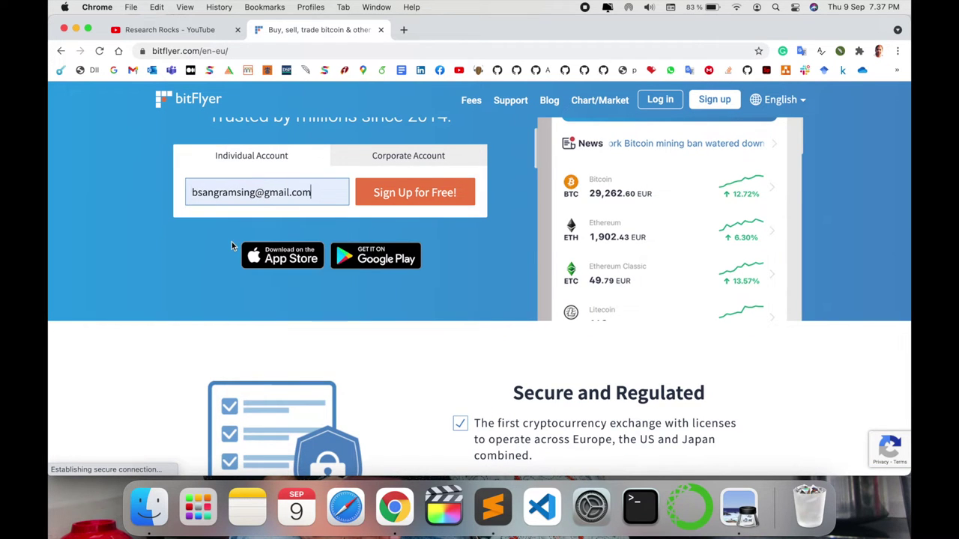
{"action": "left_click", "coordinate": [418, 192]}
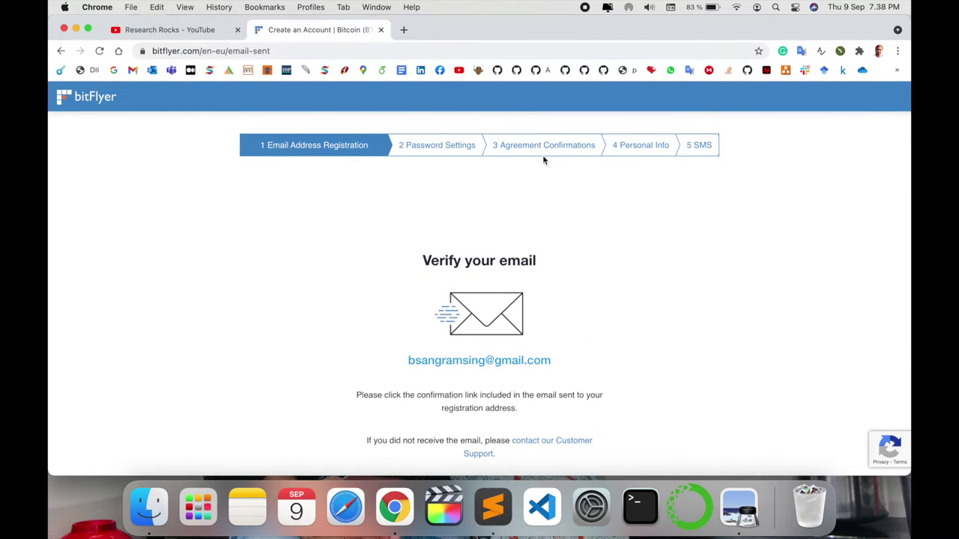
Step: Open the bitFlyer Europe confirmation email in Gmail and use its Verify email address link
{"action": "left_click", "coordinate": [406, 30]}
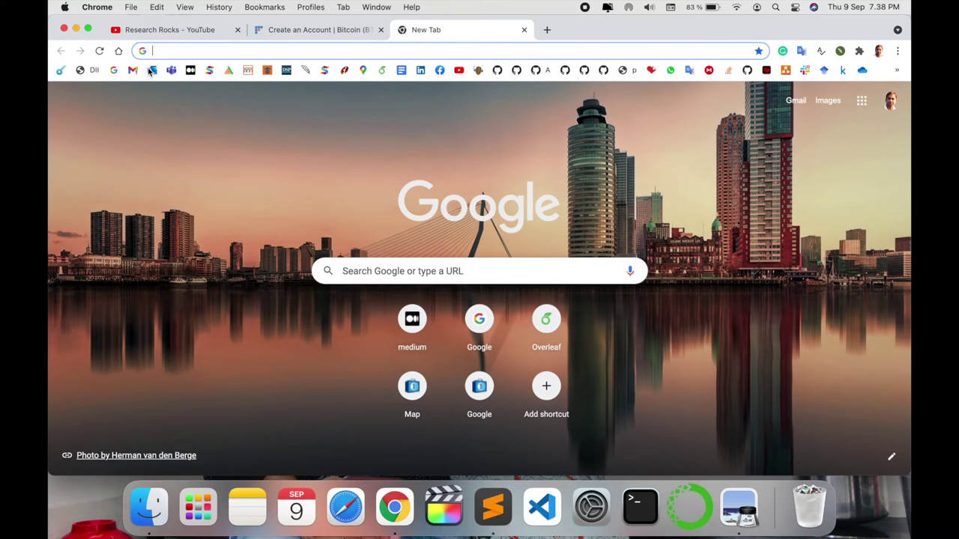
{"action": "left_click", "coordinate": [135, 70]}
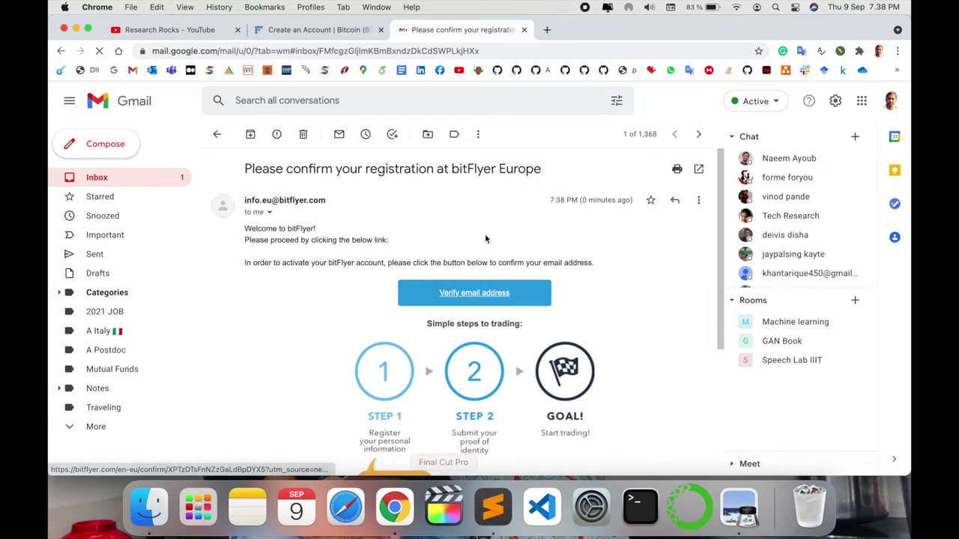
{"action": "left_click", "coordinate": [473, 293]}
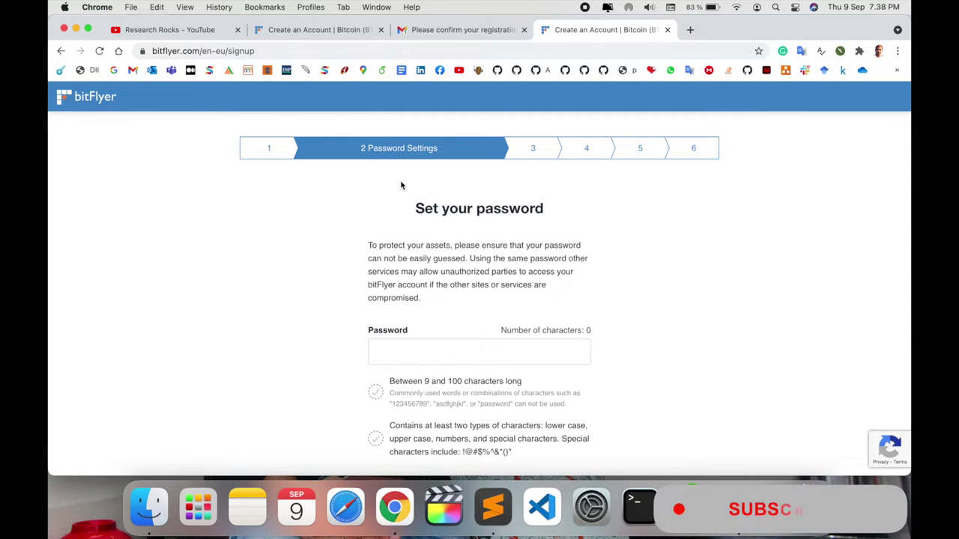
{"action": "left_click", "coordinate": [303, 32]}
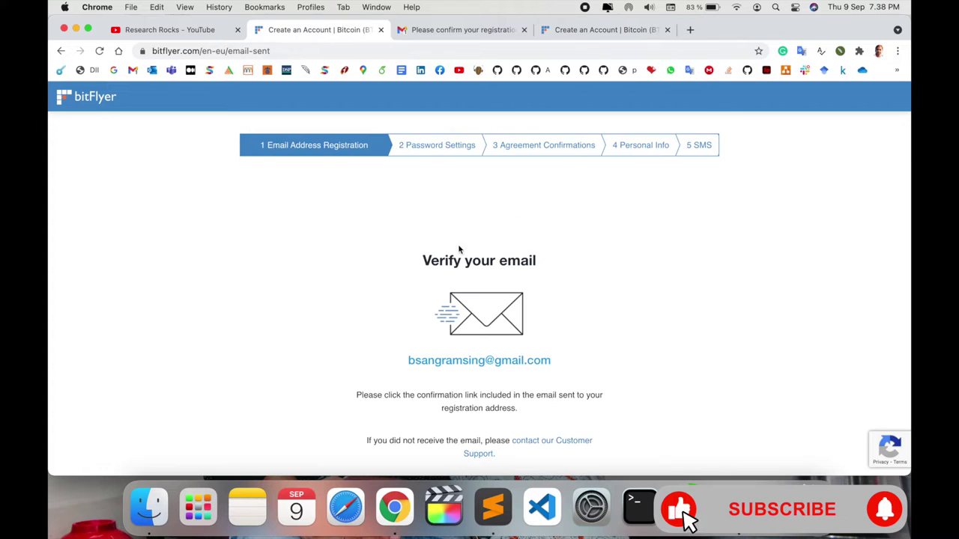
Step: Enter and confirm a 9-character account password, then click Set
{"action": "left_click", "coordinate": [417, 144]}
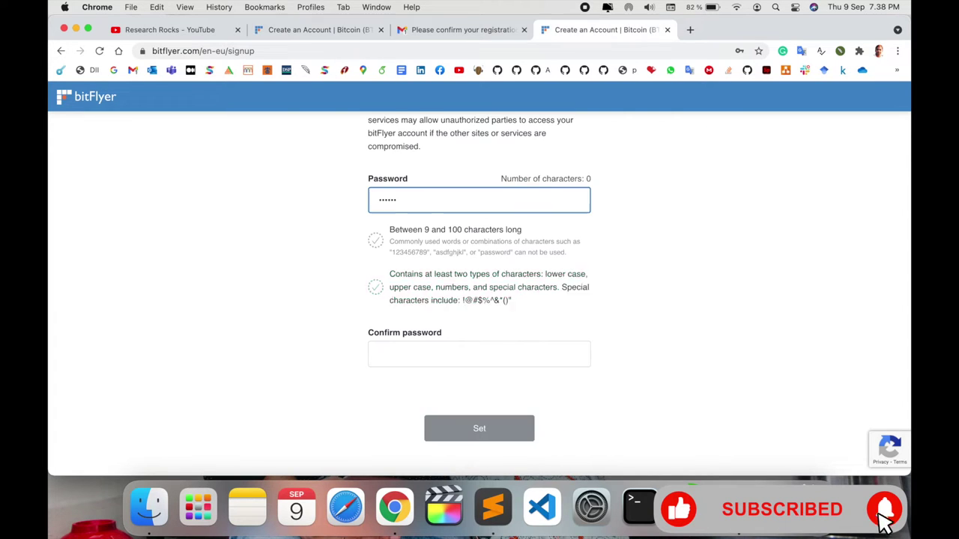
{"action": "type", "text": "1!"}
{"action": "key", "text": "Tab"}
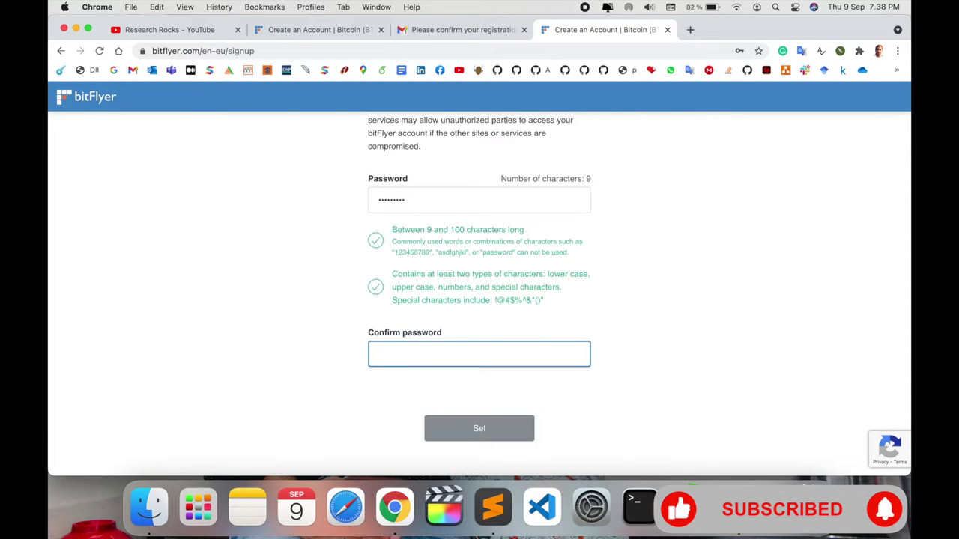
{"action": "type", "text": "•••••••••"}
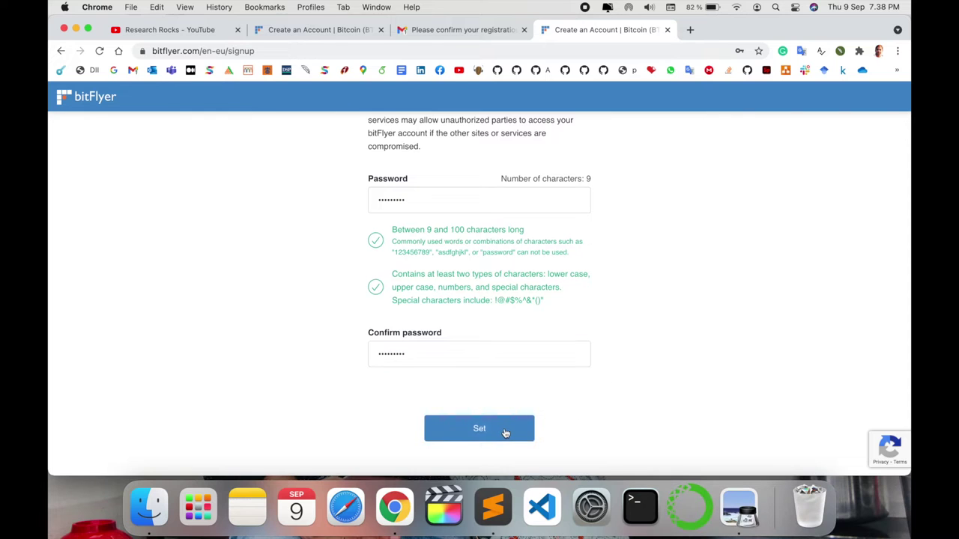
{"action": "left_click", "coordinate": [505, 430]}
Step: Decline saving the password, then tick the Terms of Use and not-a-US-tax-resident boxes
{"action": "left_click", "coordinate": [375, 172]}
{"action": "left_click", "coordinate": [374, 206]}
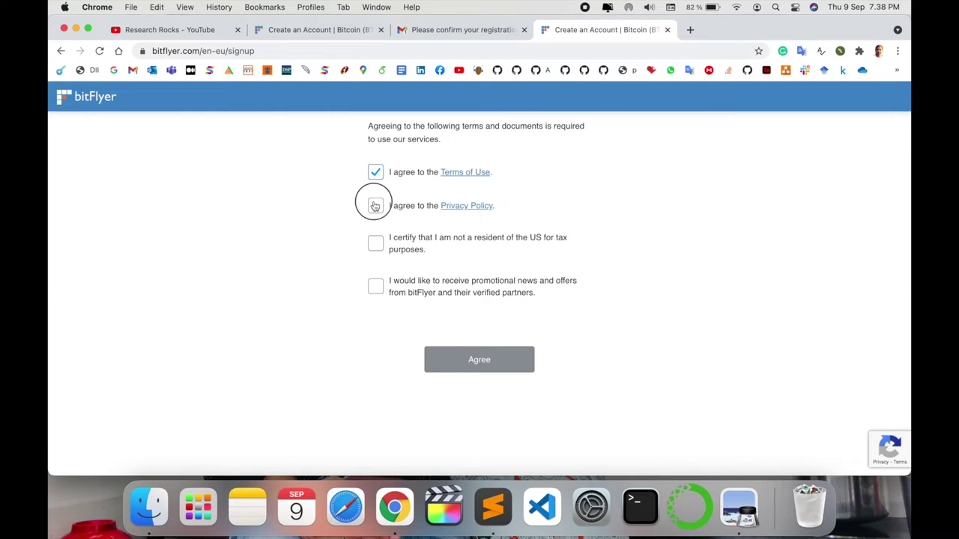
{"action": "left_click", "coordinate": [375, 243]}
Step: Agree to the terms and autofill the saved first and last name
{"action": "left_click", "coordinate": [458, 363]}
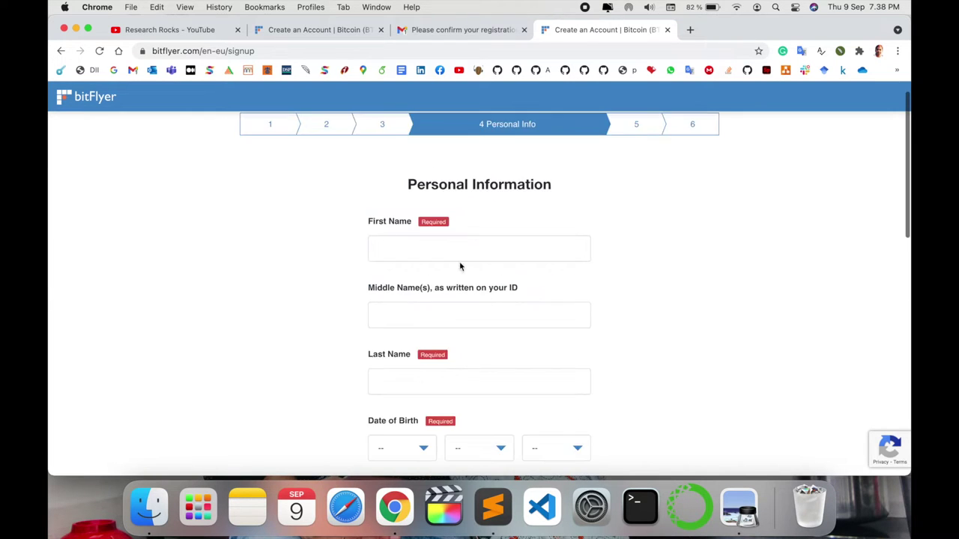
{"action": "left_click", "coordinate": [445, 249]}
{"action": "left_click", "coordinate": [428, 280]}
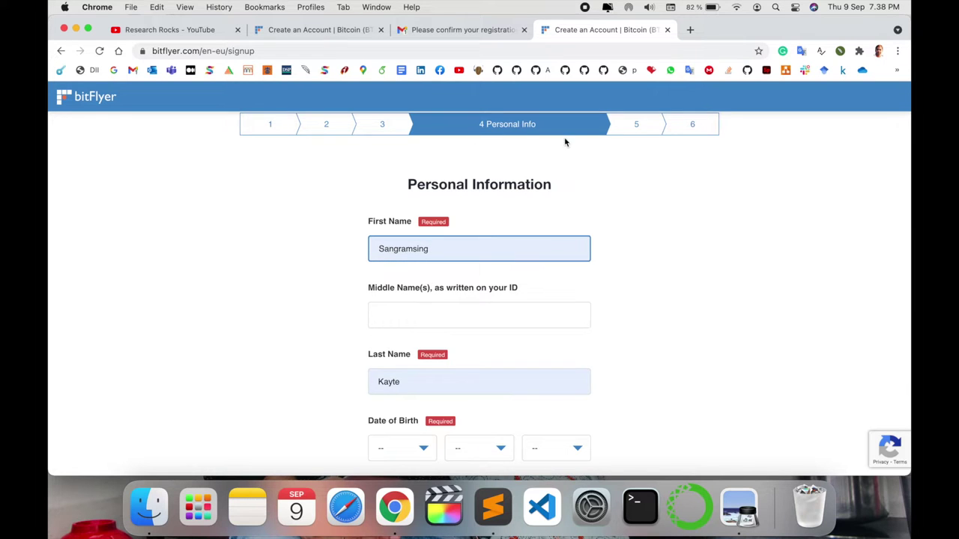
Step: Pick the date of birth from the day and month dropdowns (day 1, July)
{"action": "scroll", "coordinate": [569, 307], "scroll_direction": "down", "scroll_amount": 5}
{"action": "left_click", "coordinate": [402, 278]}
{"action": "left_click", "coordinate": [380, 292]}
{"action": "left_click", "coordinate": [479, 279]}
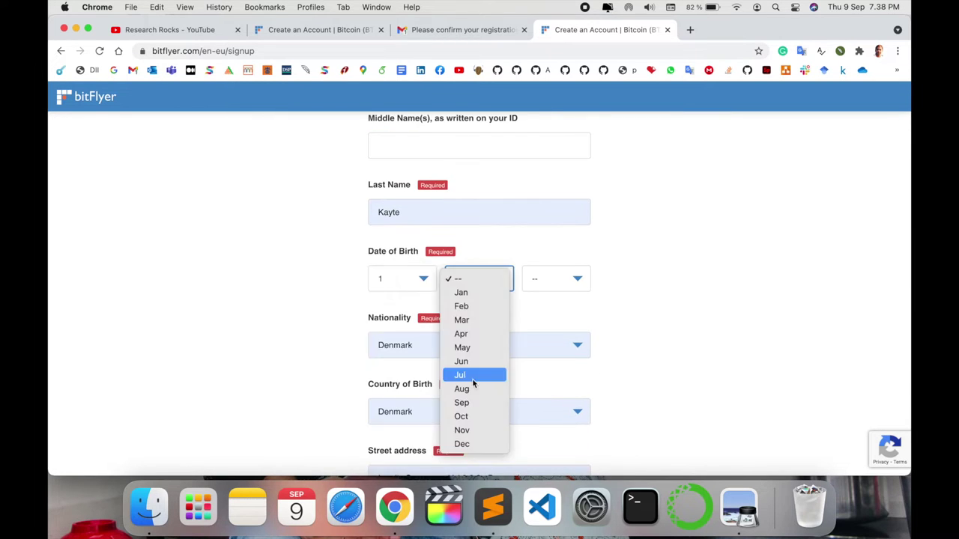
{"action": "left_click", "coordinate": [472, 376]}
{"action": "left_click", "coordinate": [386, 285]}
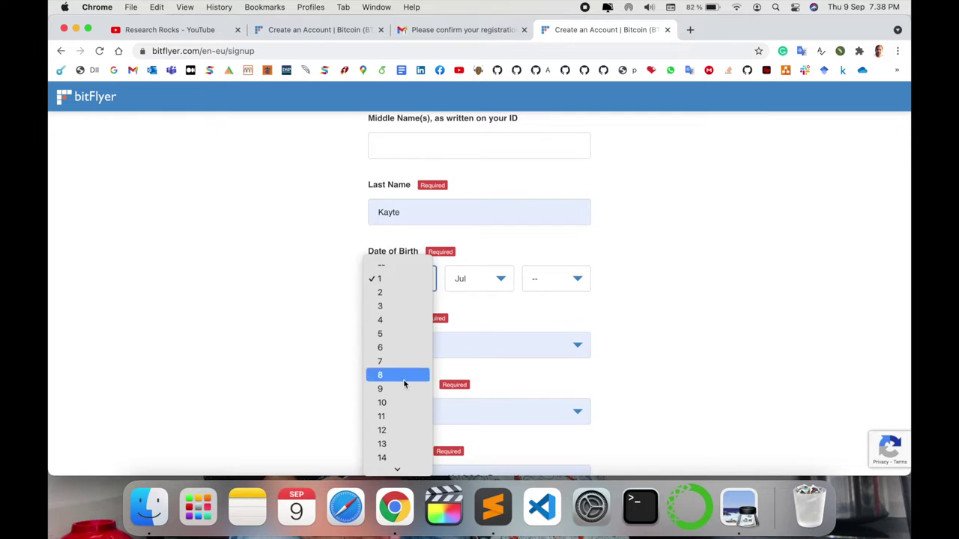
{"action": "left_click", "coordinate": [405, 378]}
{"action": "scroll", "coordinate": [512, 314], "scroll_direction": "down", "scroll_amount": 2}
Step: Set both Nationality and Country of Birth to India
{"action": "left_click", "coordinate": [512, 277]}
{"action": "left_click", "coordinate": [511, 277]}
{"action": "type", "text": "india"}
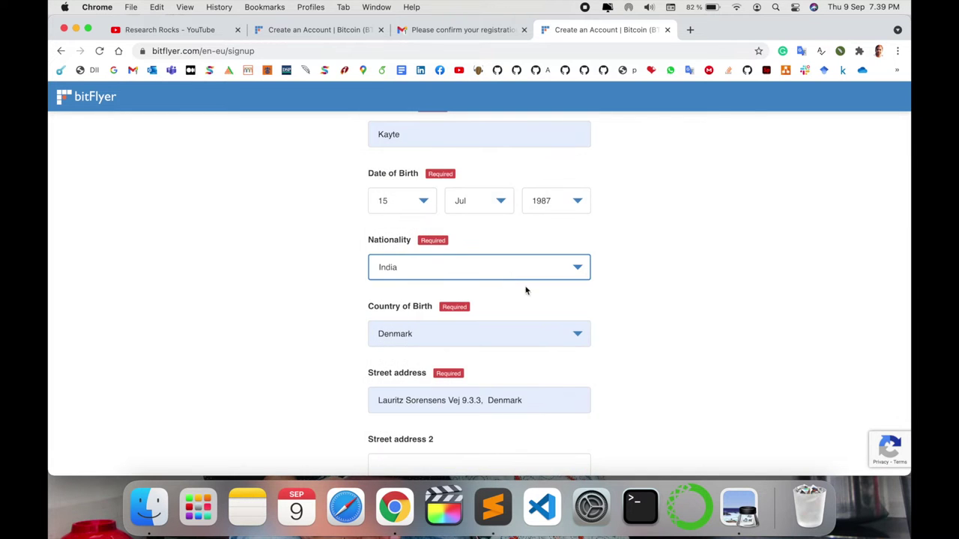
{"action": "scroll", "coordinate": [661, 304], "scroll_direction": "down", "scroll_amount": 1}
{"action": "key", "text": "Tab"}
{"action": "type", "text": "india"}
{"action": "scroll", "coordinate": [648, 314], "scroll_direction": "down", "scroll_amount": 2}
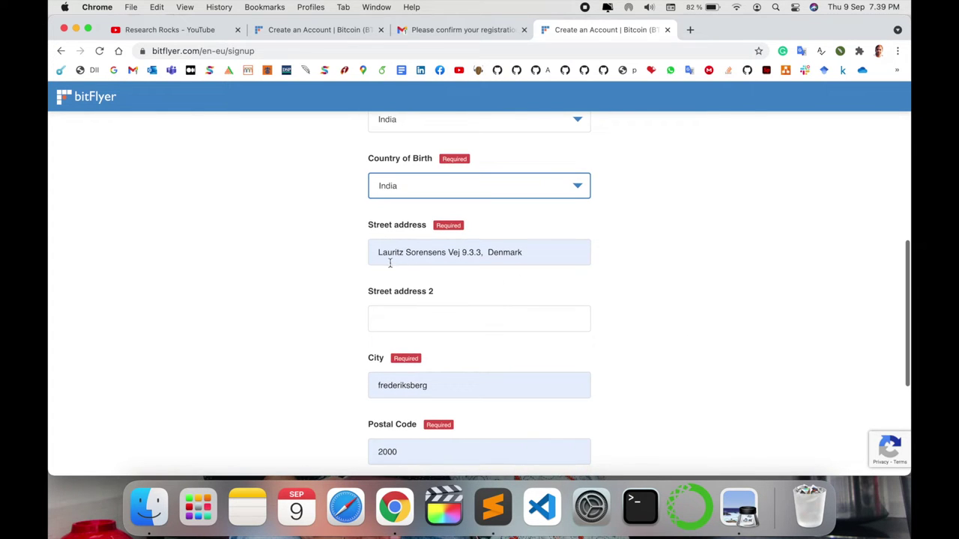
Step: Select Denmark as the country of residence
{"action": "scroll", "coordinate": [407, 258], "scroll_direction": "down", "scroll_amount": 5}
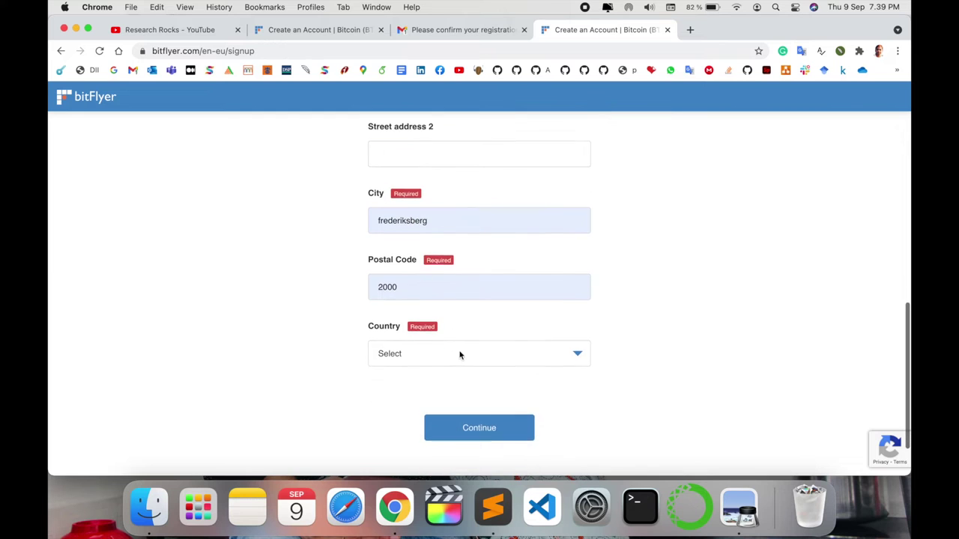
{"action": "left_click", "coordinate": [455, 353]}
{"action": "type", "text": "d"}
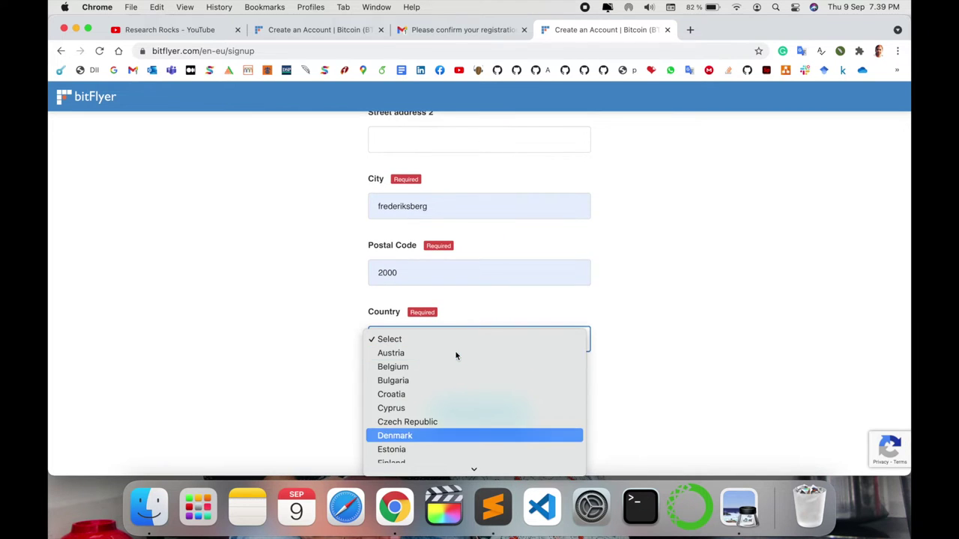
{"action": "left_click", "coordinate": [416, 437]}
Step: Continue to the phone step and choose India +91 as the phone country code
{"action": "left_click", "coordinate": [509, 412]}
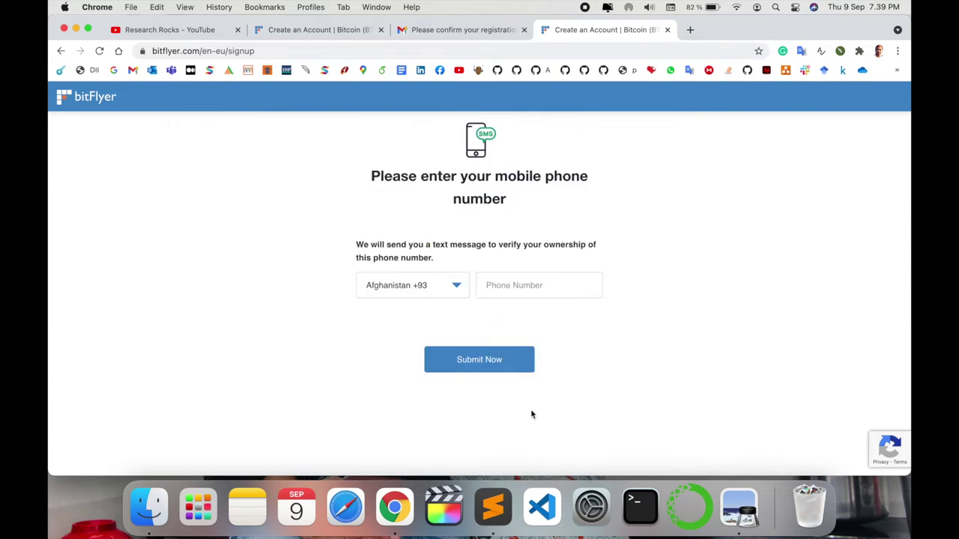
{"action": "left_click", "coordinate": [433, 290]}
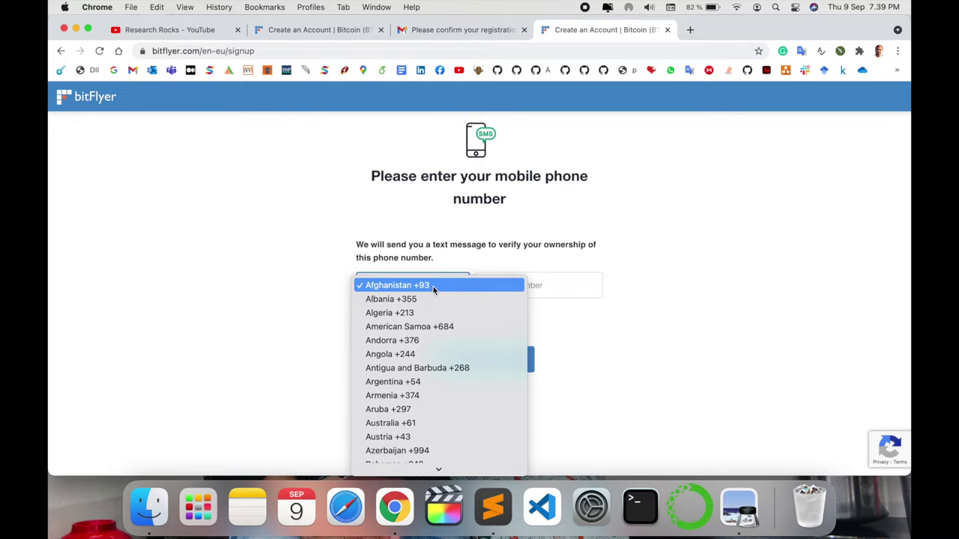
{"action": "scroll", "coordinate": [419, 307], "scroll_direction": "down", "scroll_amount": 5}
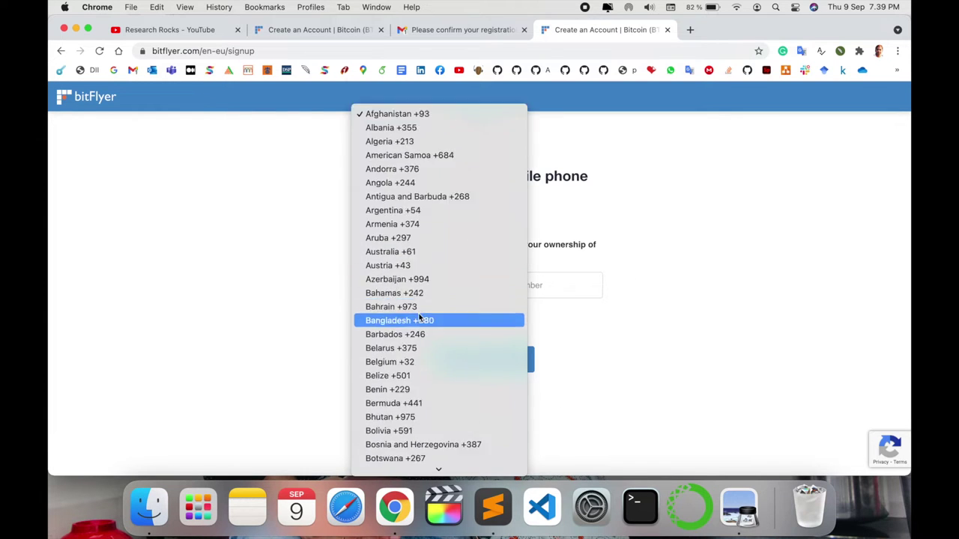
{"action": "key", "text": "i"}
{"action": "key", "text": "n"}
{"action": "key", "text": "Return"}
{"action": "left_click", "coordinate": [539, 290]}
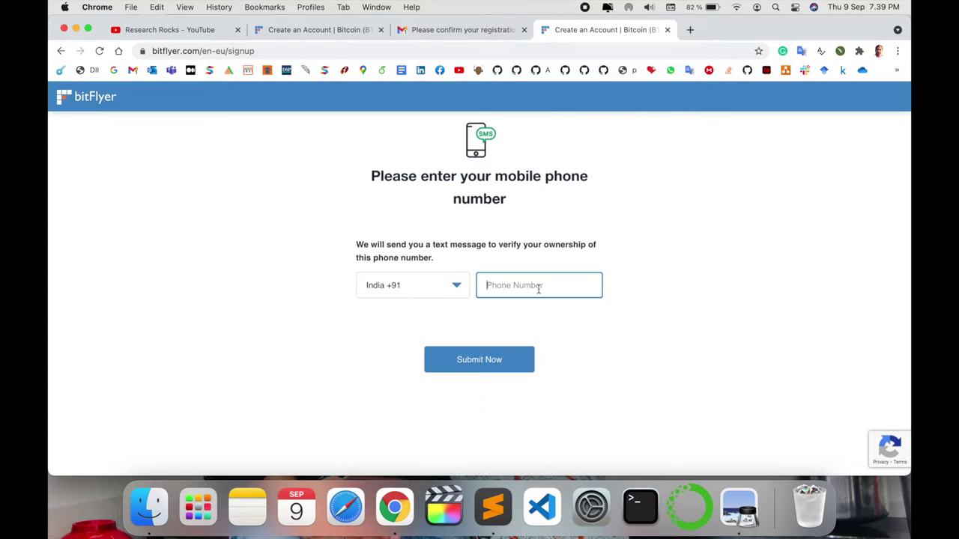
Step: Paste the mobile number, submit it, and begin typing the SMS authentication code
{"action": "key", "text": "super+v"}
{"action": "left_click", "coordinate": [496, 365]}
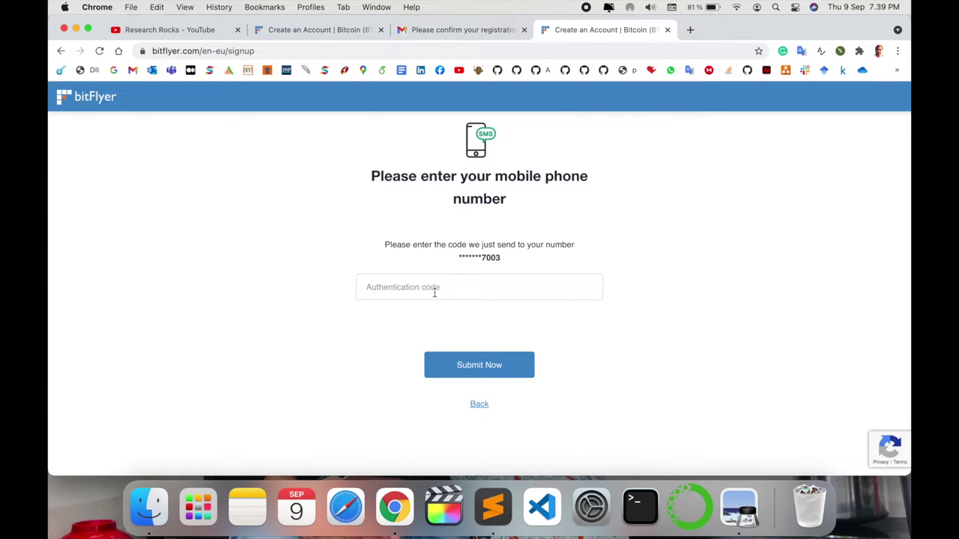
{"action": "left_click", "coordinate": [434, 293]}
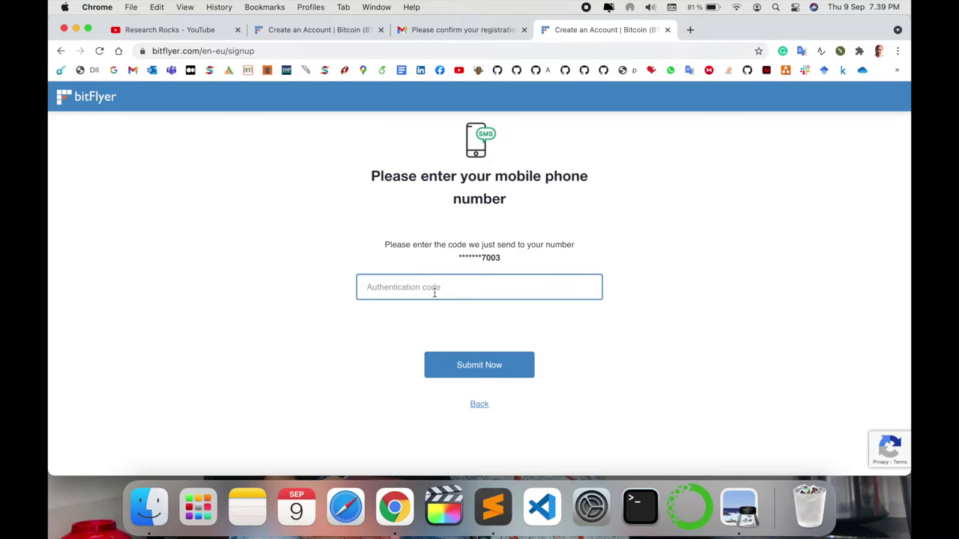
Step: Submit the authentication code, read the Start verification introduction, and begin identity verification
{"action": "key", "text": "Return"}
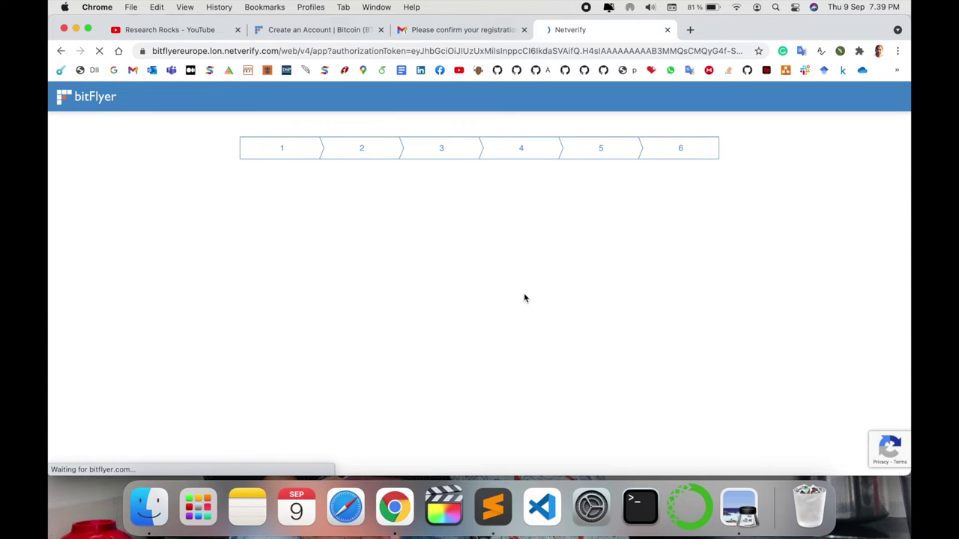
{"action": "left_click_drag", "start_coordinate": [412, 211], "coordinate": [592, 208]}
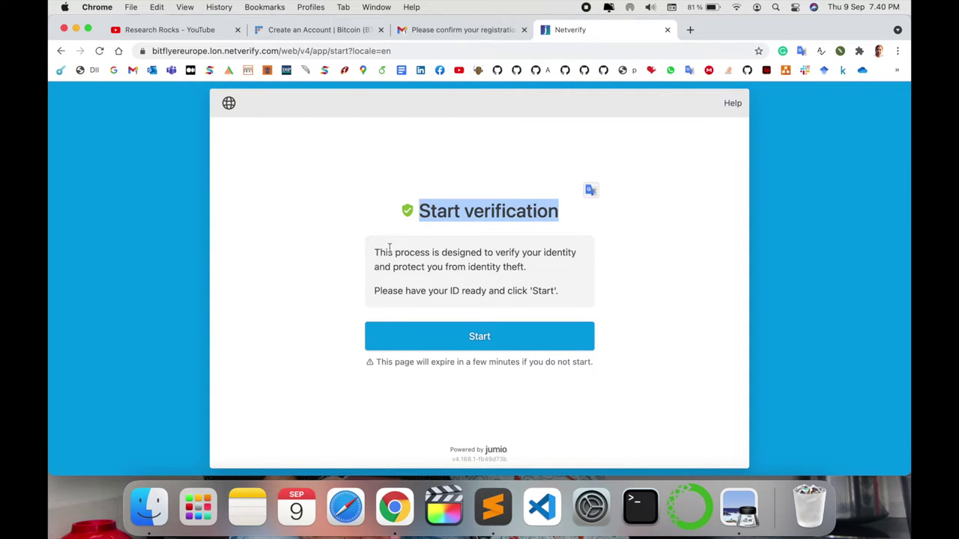
{"action": "left_click_drag", "start_coordinate": [378, 254], "coordinate": [573, 254]}
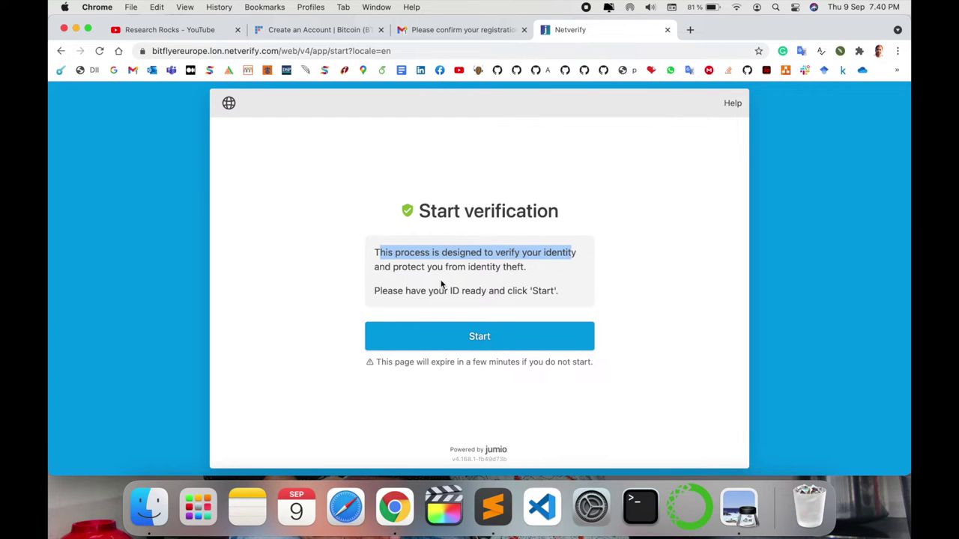
{"action": "left_click", "coordinate": [475, 336]}
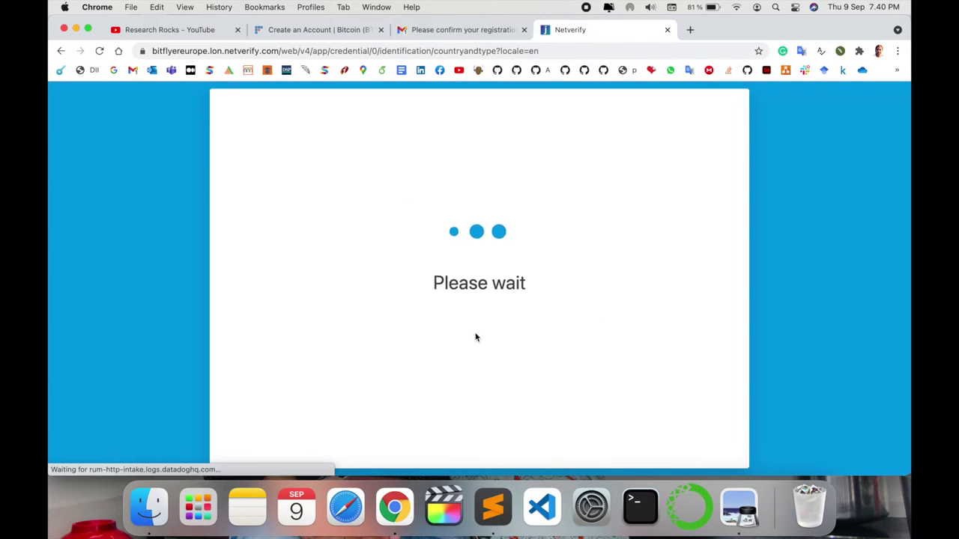
Step: Choose India as the issuing country and Passport as the ID type
{"action": "left_click", "coordinate": [499, 197]}
{"action": "key", "text": "i"}
{"action": "key", "text": "n"}
{"action": "key", "text": "Return"}
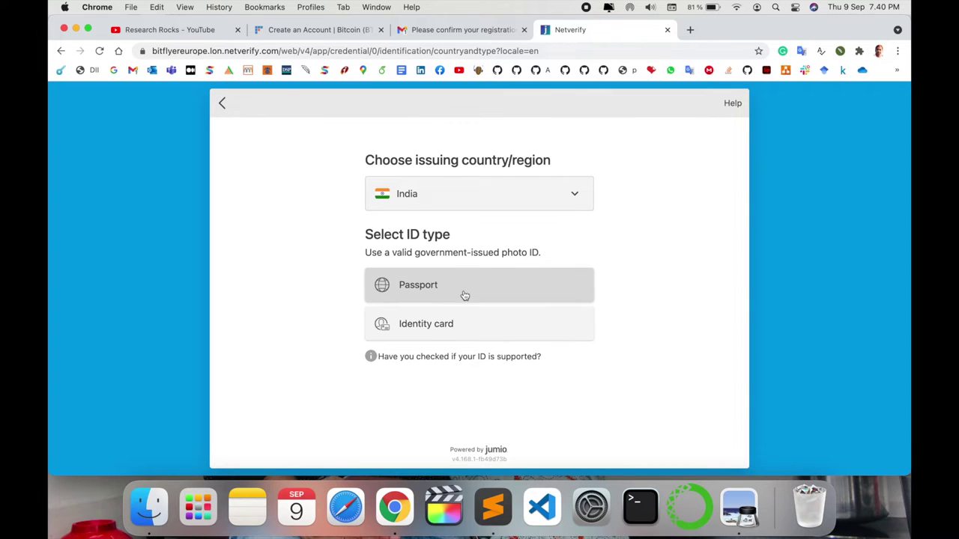
{"action": "left_click", "coordinate": [463, 296]}
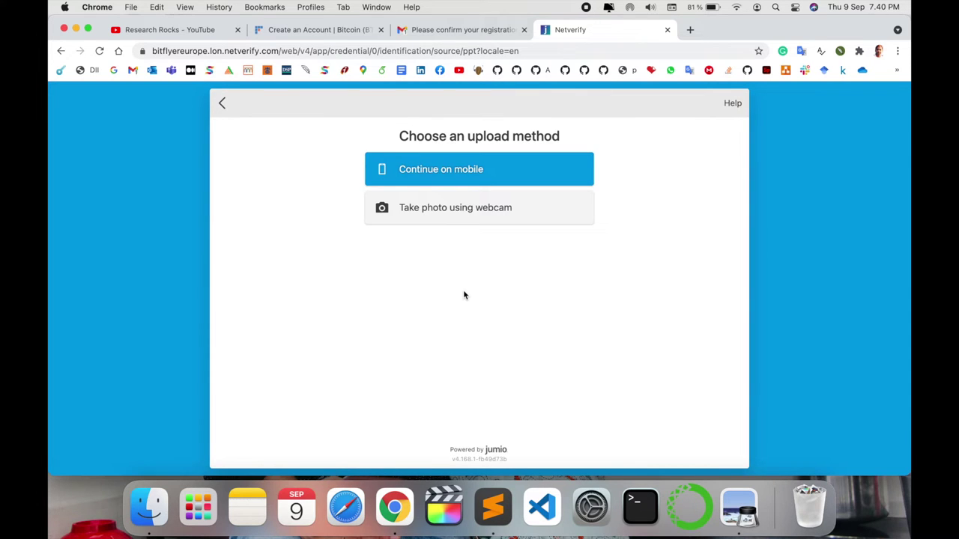
Step: Try the webcam capture option, then settle on continuing the passport upload on a mobile phone
{"action": "left_click", "coordinate": [450, 175]}
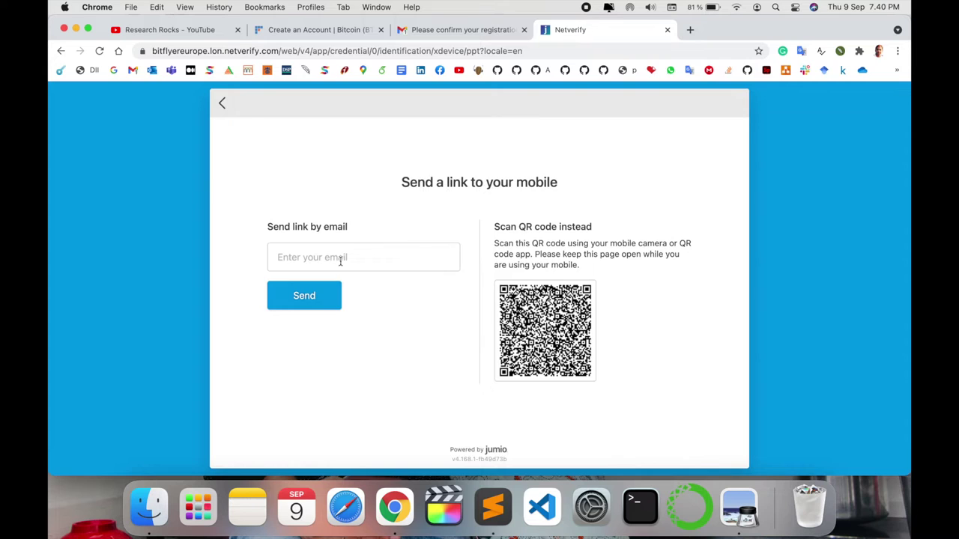
{"action": "key", "text": "super+bracketleft"}
{"action": "left_click", "coordinate": [534, 313]}
{"action": "left_click", "coordinate": [473, 217]}
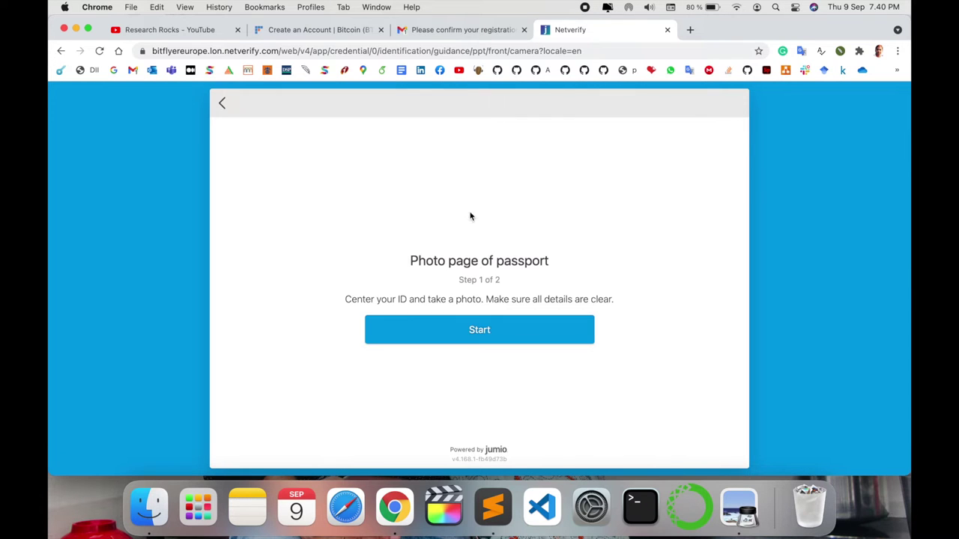
{"action": "left_click", "coordinate": [492, 333]}
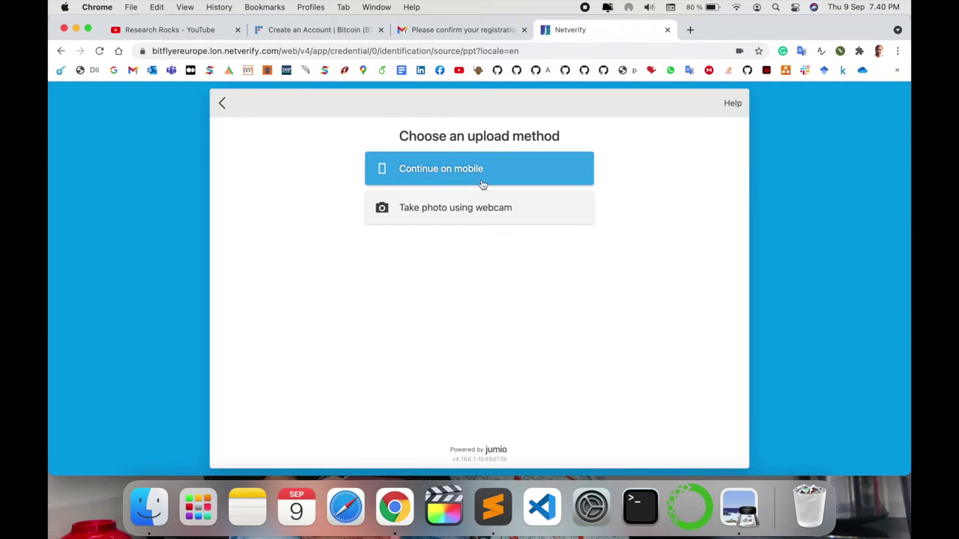
{"action": "left_click", "coordinate": [480, 172]}
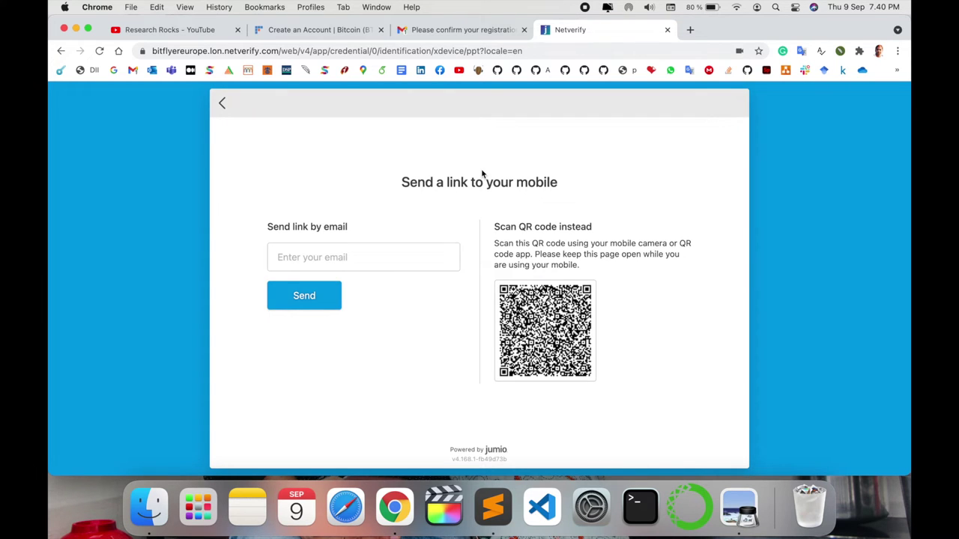
{"action": "left_click", "coordinate": [755, 518]}
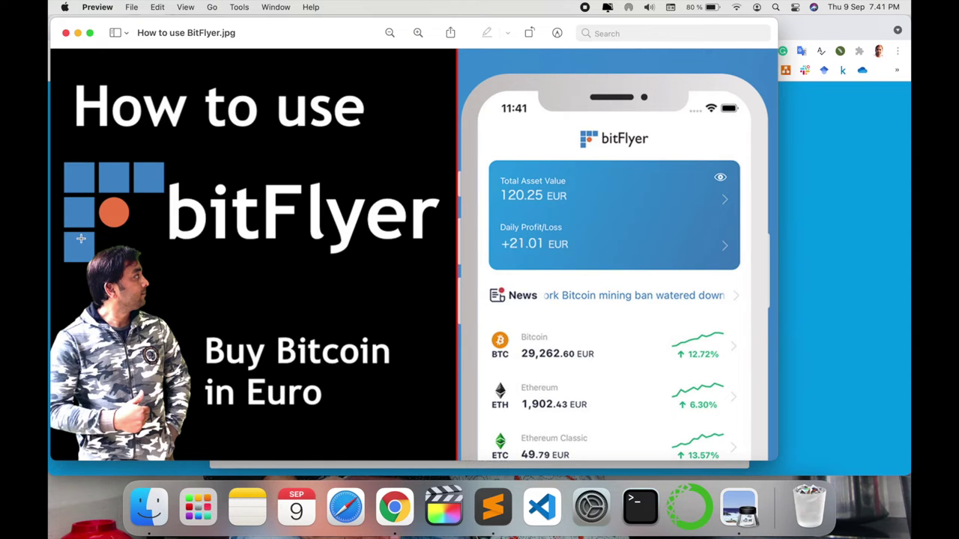
Step: Close the How to use BitFlyer.jpg image in Preview to return to the bitFlyer dashboard
{"action": "left_click", "coordinate": [66, 34]}
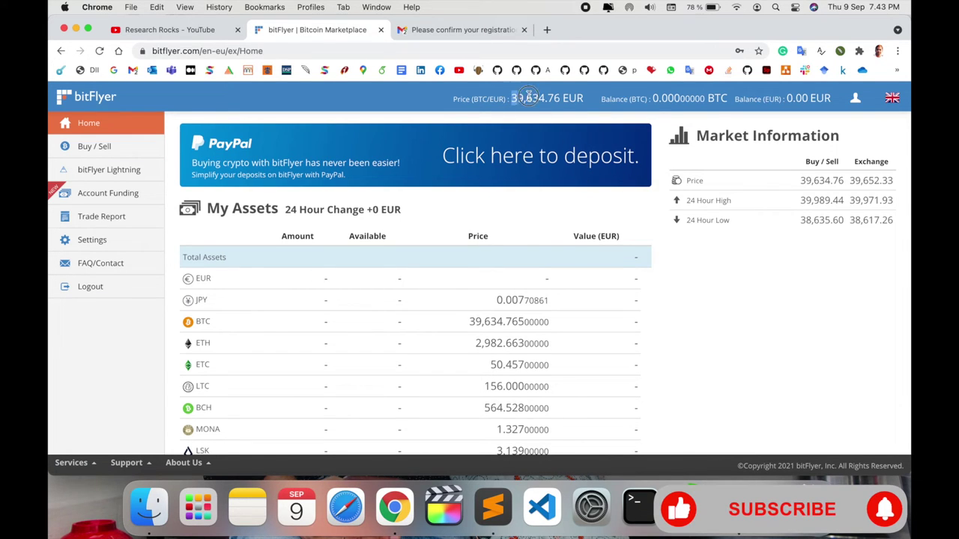
Step: Check the BTC header price, open the Buy / Sell marketplace, try Buy, and dismiss the deposit prompt
{"action": "left_click_drag", "start_coordinate": [510, 98], "coordinate": [589, 98]}
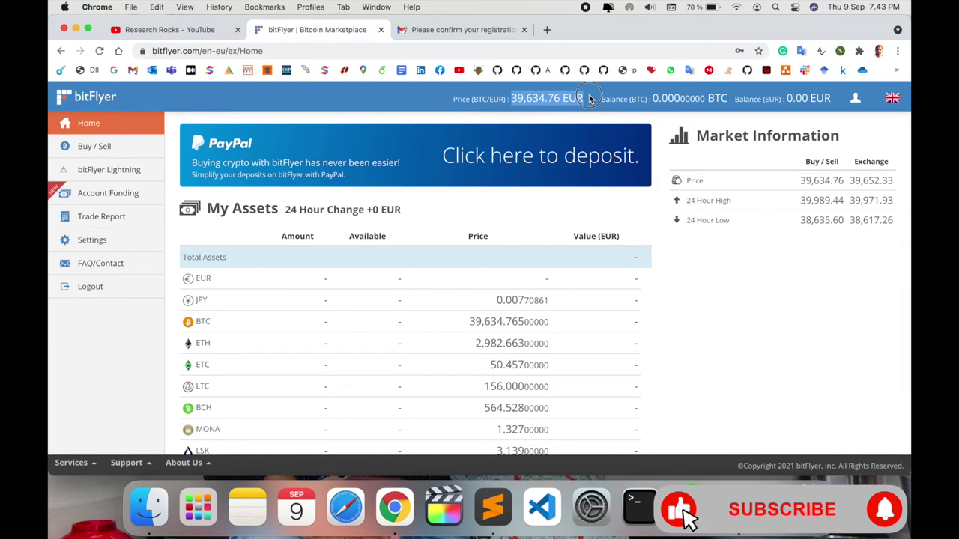
{"action": "left_click", "coordinate": [517, 95]}
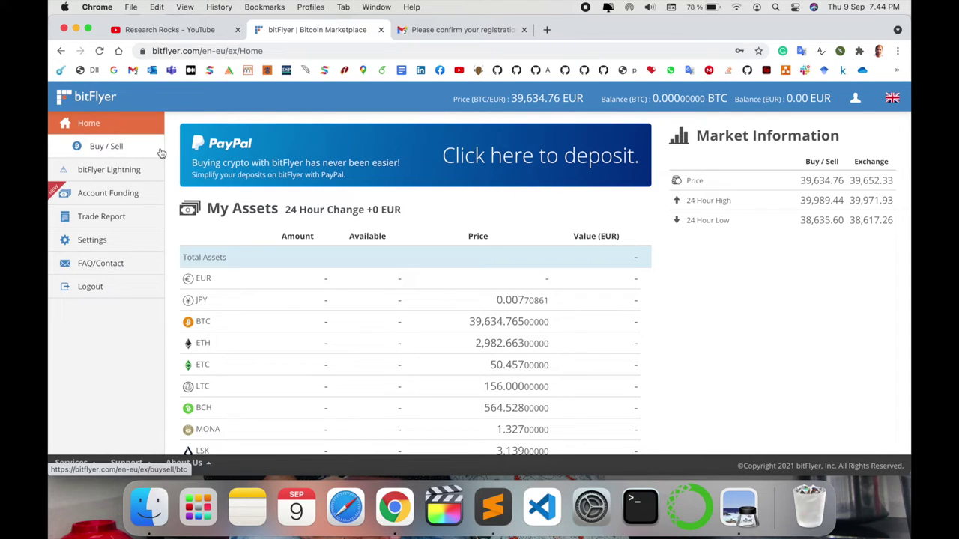
{"action": "left_click", "coordinate": [109, 149]}
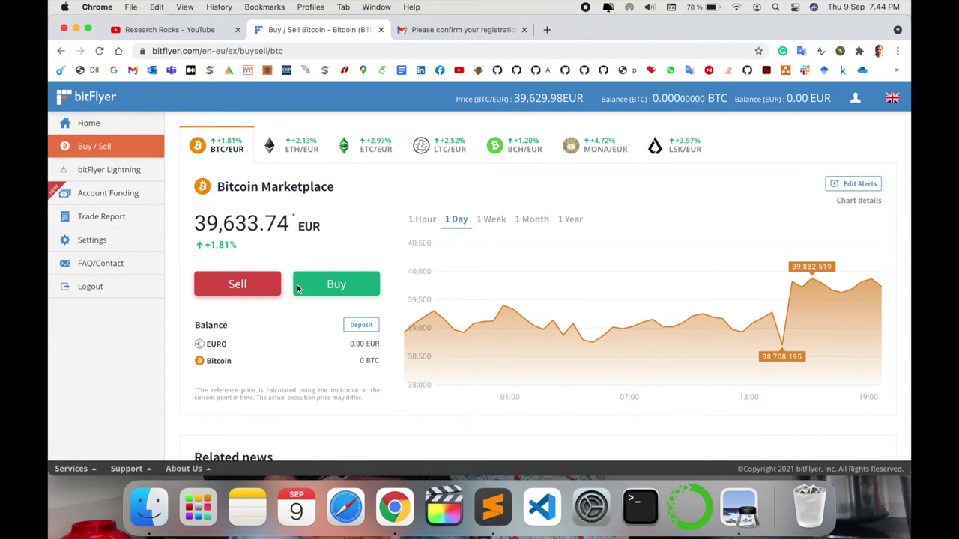
{"action": "left_click", "coordinate": [307, 285]}
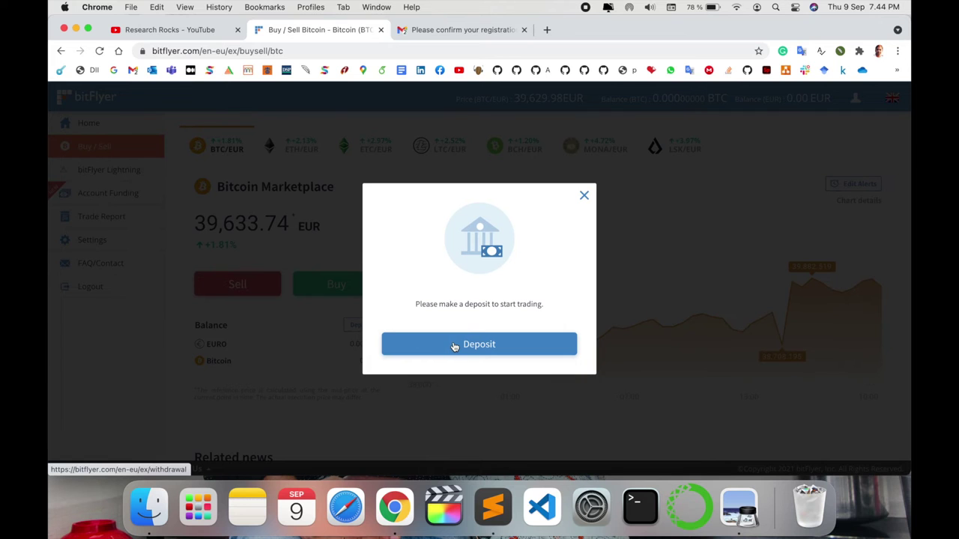
{"action": "left_click", "coordinate": [585, 197]}
Step: Open the Bitcoin sell form, try entering 0 BTC, then close the form
{"action": "left_click", "coordinate": [228, 283]}
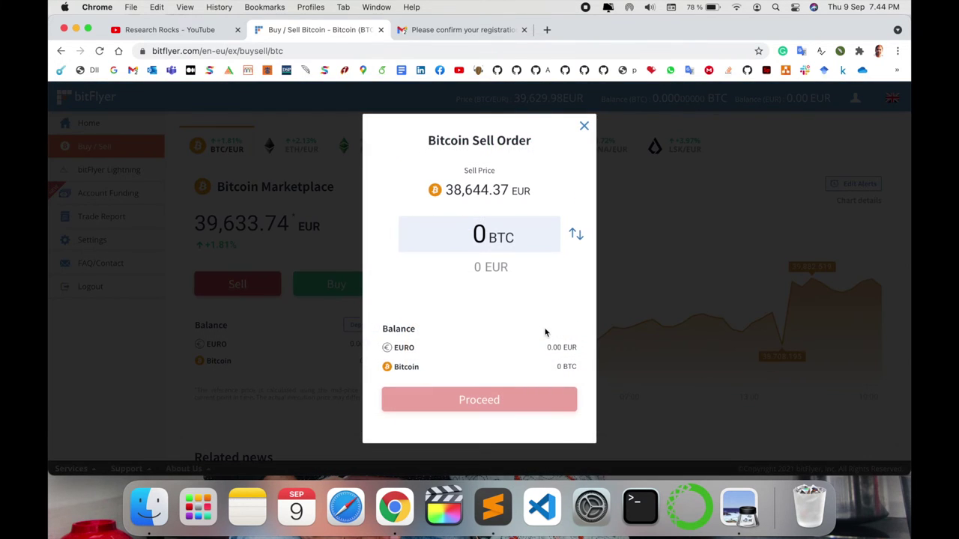
{"action": "key", "text": "BackSpace"}
{"action": "type", "text": "0"}
{"action": "key", "text": "BackSpace"}
{"action": "type", "text": "0"}
{"action": "left_click", "coordinate": [584, 126]}
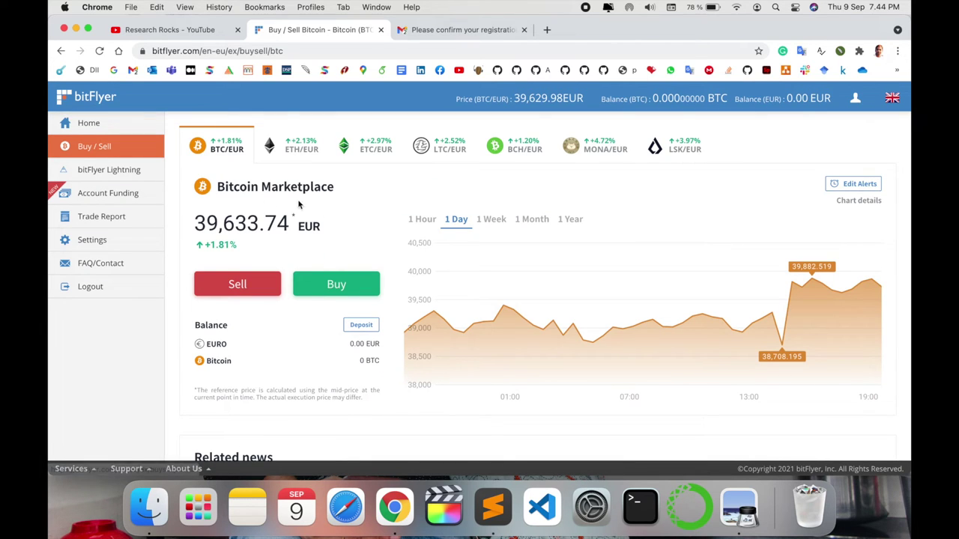
{"action": "left_click", "coordinate": [127, 191]}
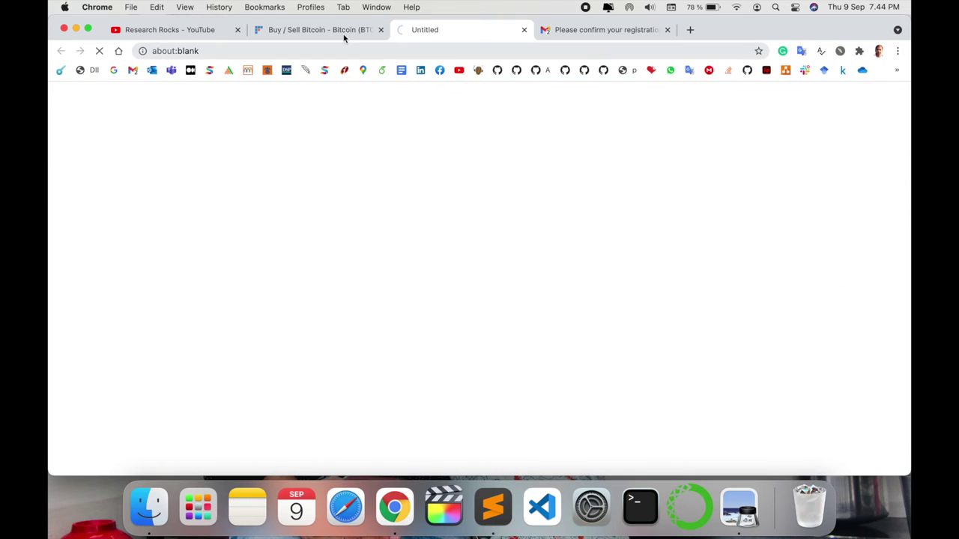
{"action": "left_click", "coordinate": [321, 30]}
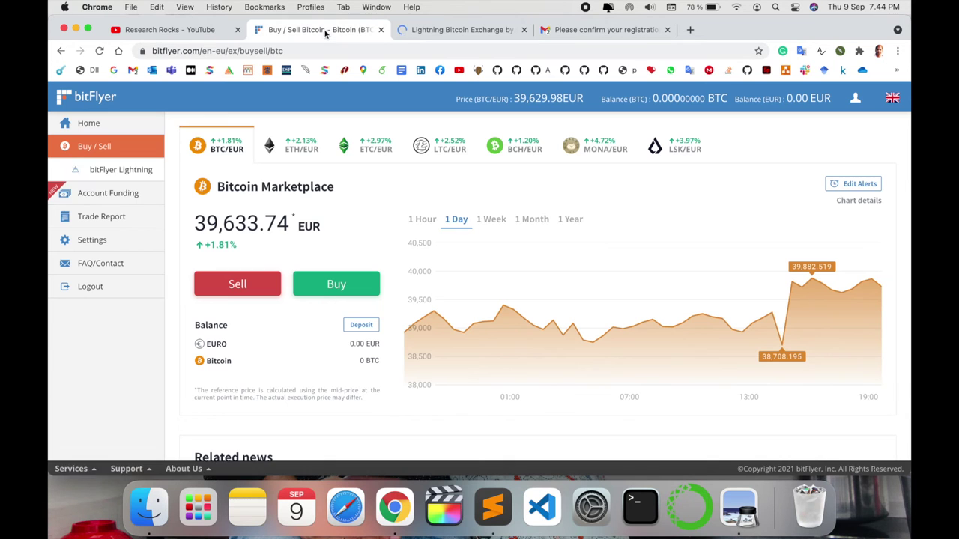
{"action": "left_click", "coordinate": [484, 30]}
{"action": "left_click", "coordinate": [419, 234]}
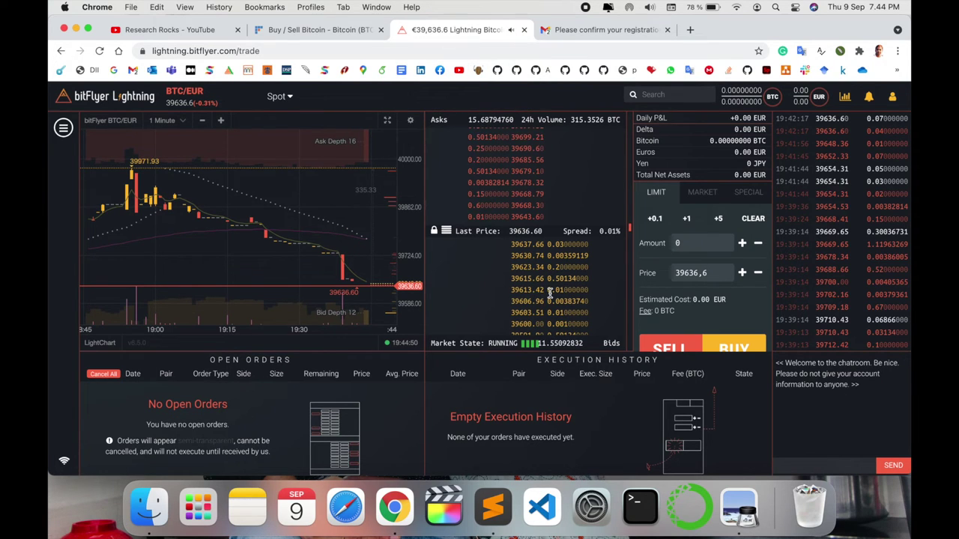
{"action": "left_click", "coordinate": [524, 29]}
{"action": "left_click", "coordinate": [117, 198]}
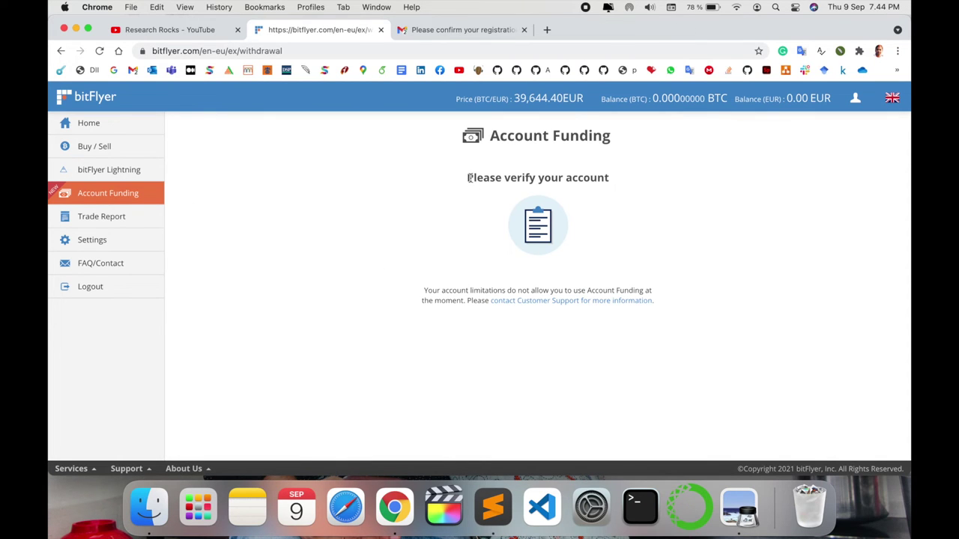
Step: Note the Please verify your account message and browse the Trade Report's start-date filter
{"action": "left_click_drag", "start_coordinate": [471, 178], "coordinate": [631, 177]}
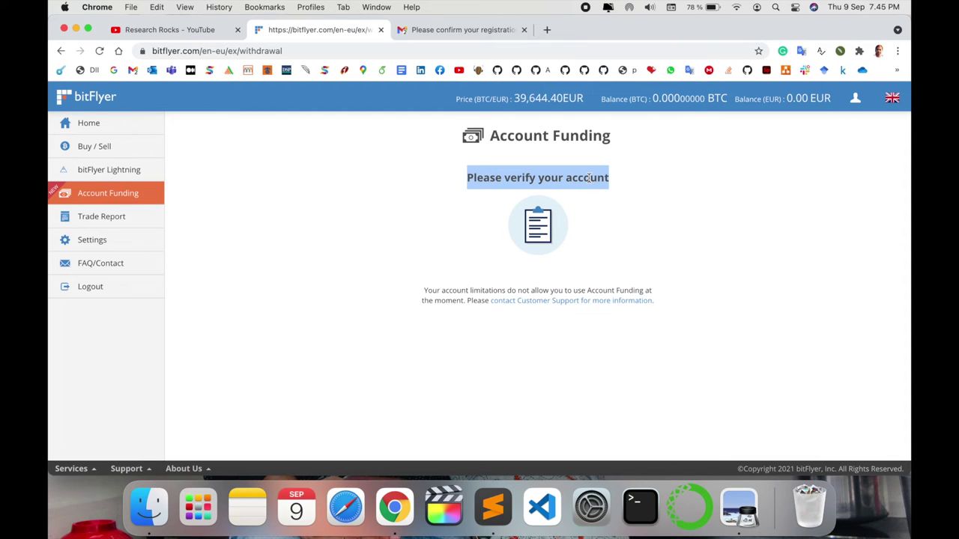
{"action": "left_click", "coordinate": [120, 219]}
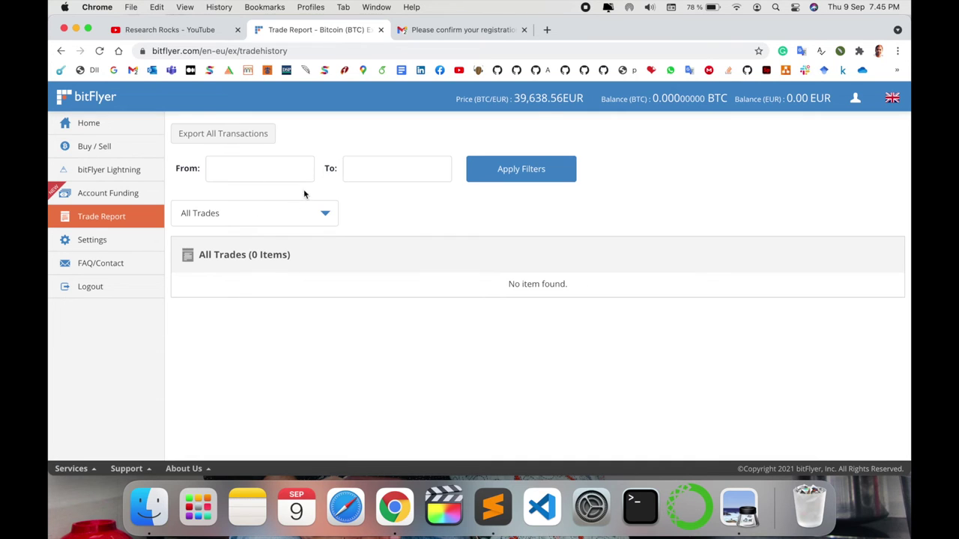
{"action": "left_click", "coordinate": [280, 162]}
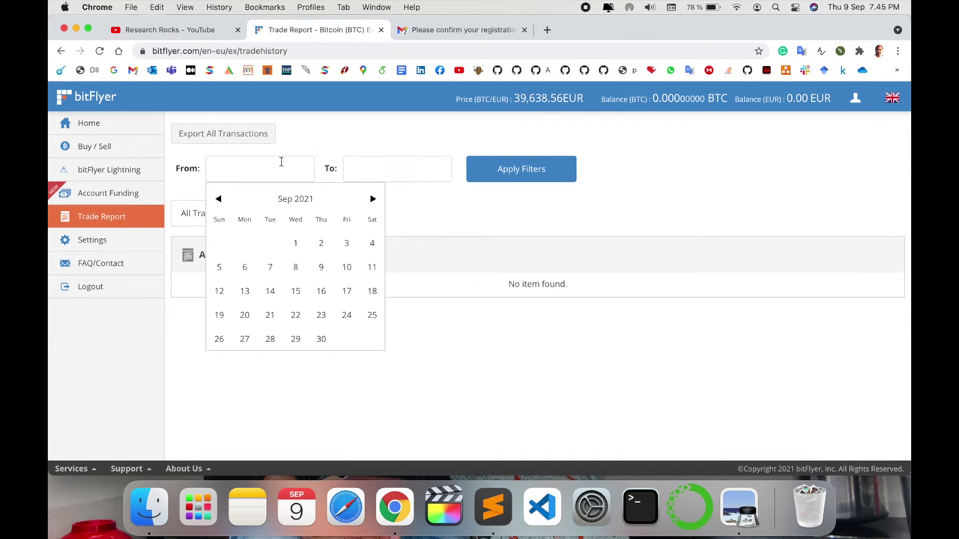
Step: View the Settings page, its IP address and login history, and User Interface Settings
{"action": "left_click", "coordinate": [97, 239]}
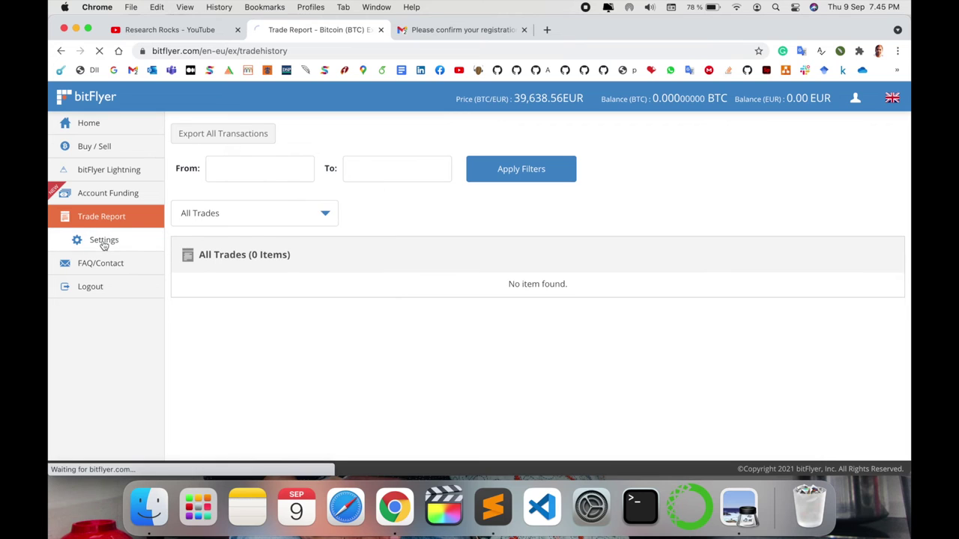
{"action": "scroll", "coordinate": [478, 281], "scroll_direction": "down", "scroll_amount": 1}
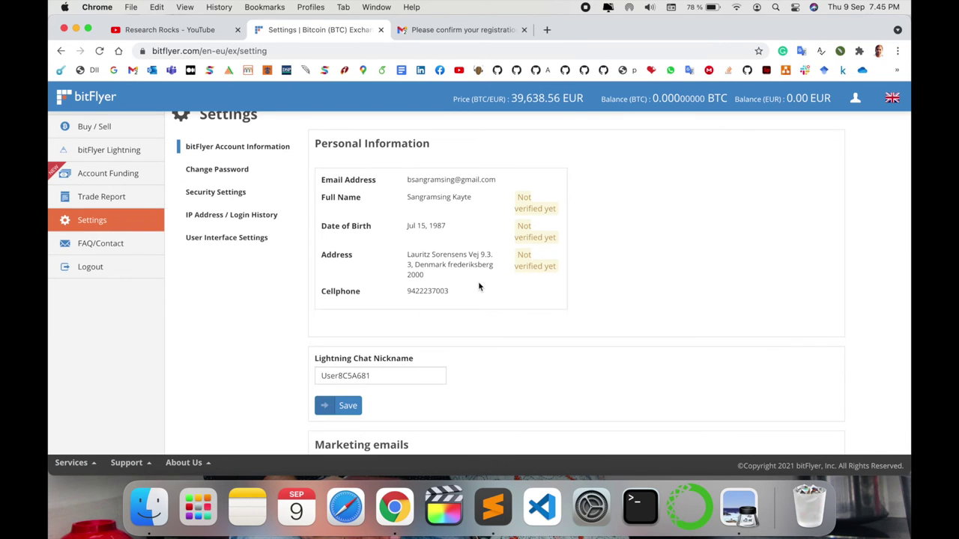
{"action": "scroll", "coordinate": [478, 281], "scroll_direction": "up", "scroll_amount": 1}
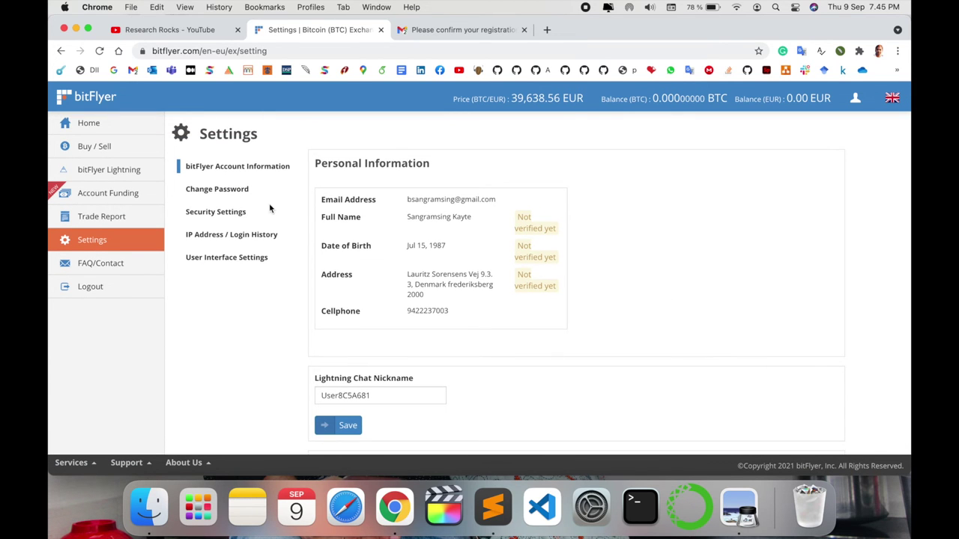
{"action": "left_click", "coordinate": [224, 236]}
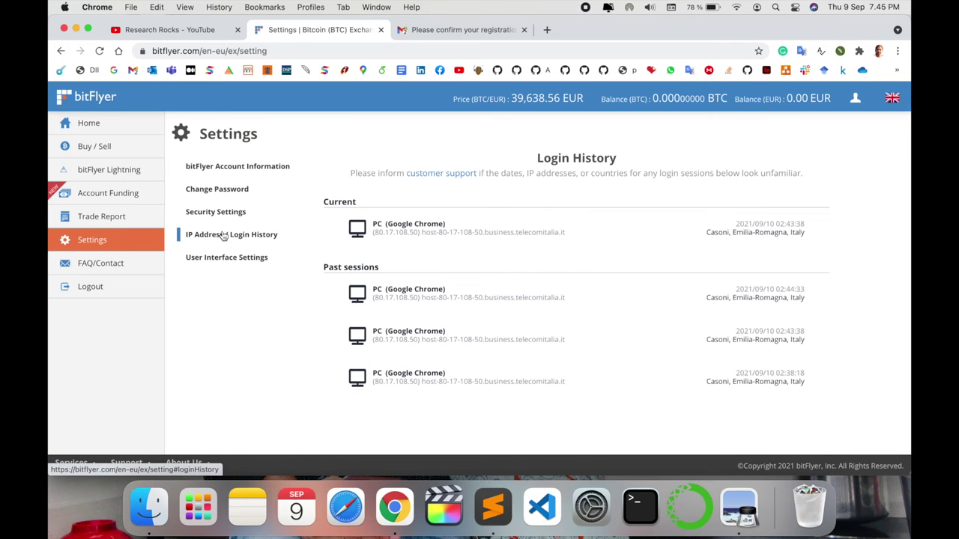
{"action": "left_click", "coordinate": [257, 264]}
Step: Visit the FAQ/Contact page, return Home, and reopen the Buy / Sell marketplace
{"action": "left_click", "coordinate": [115, 265]}
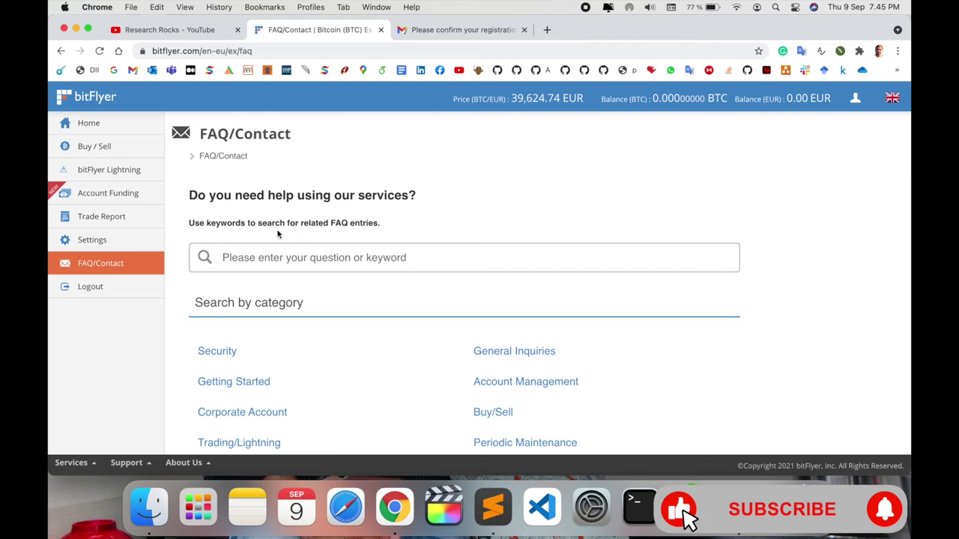
{"action": "left_click", "coordinate": [96, 125]}
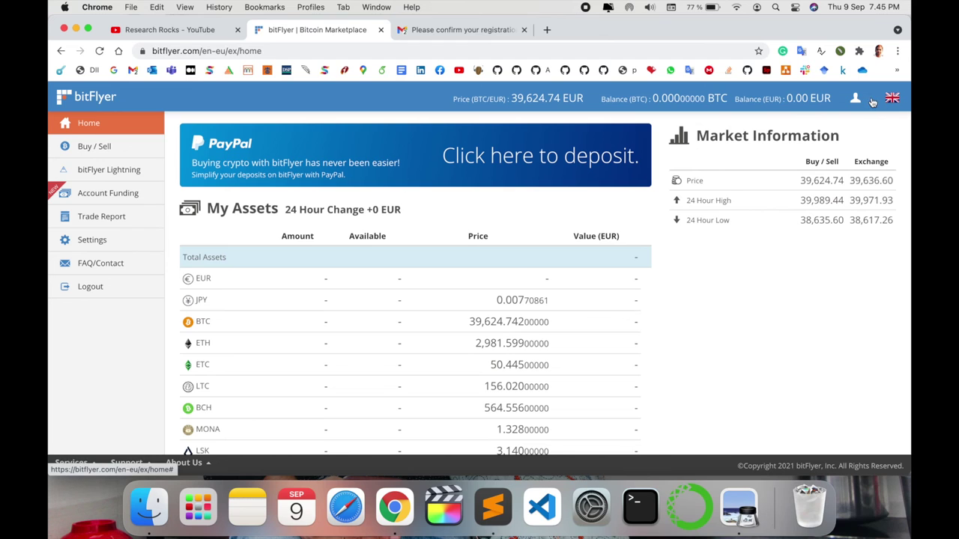
{"action": "left_click", "coordinate": [103, 148]}
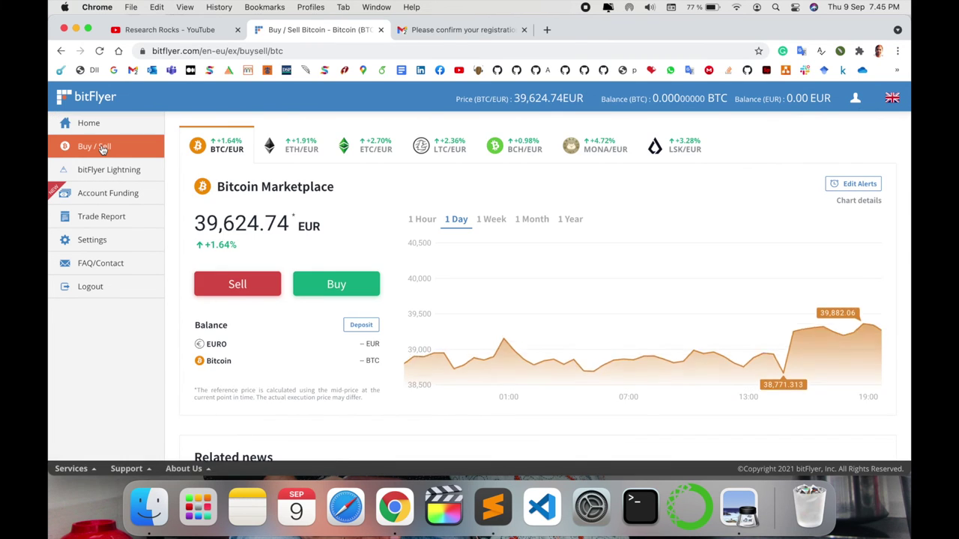
Step: Browse the ETC, LTC, BCH and MONA markets, ending on Lisk (LSK/EUR at 3.14 EUR)
{"action": "left_click", "coordinate": [361, 148]}
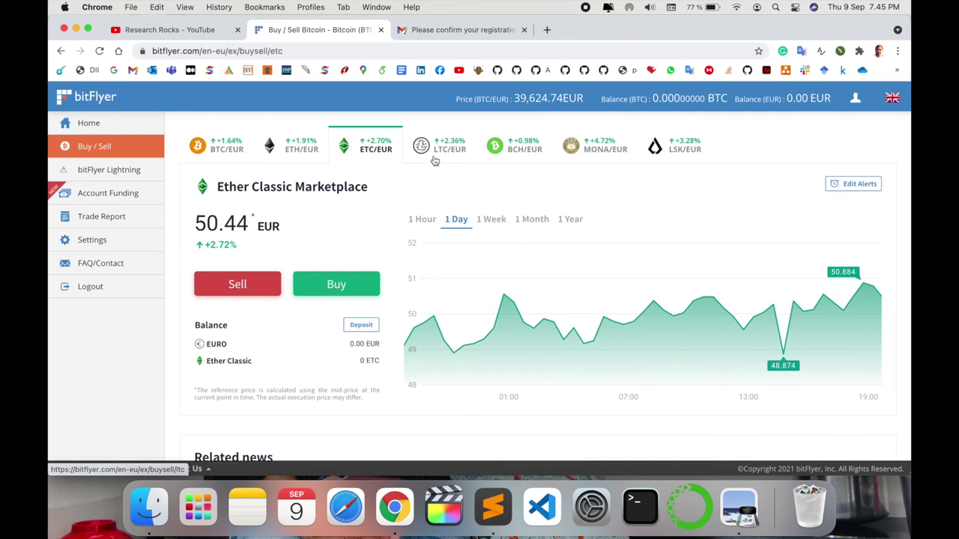
{"action": "left_click", "coordinate": [442, 147]}
{"action": "left_click", "coordinate": [517, 146]}
{"action": "left_click", "coordinate": [599, 147]}
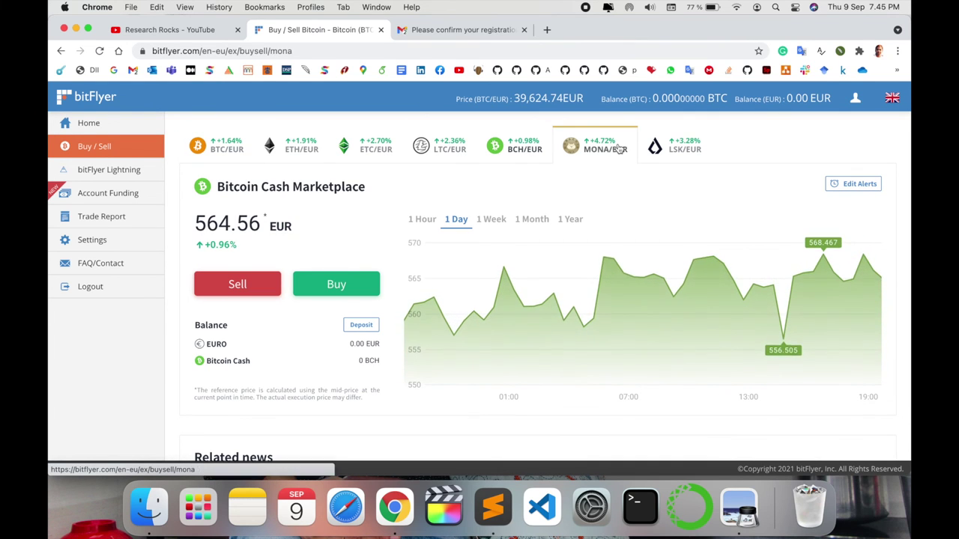
{"action": "left_click", "coordinate": [680, 150]}
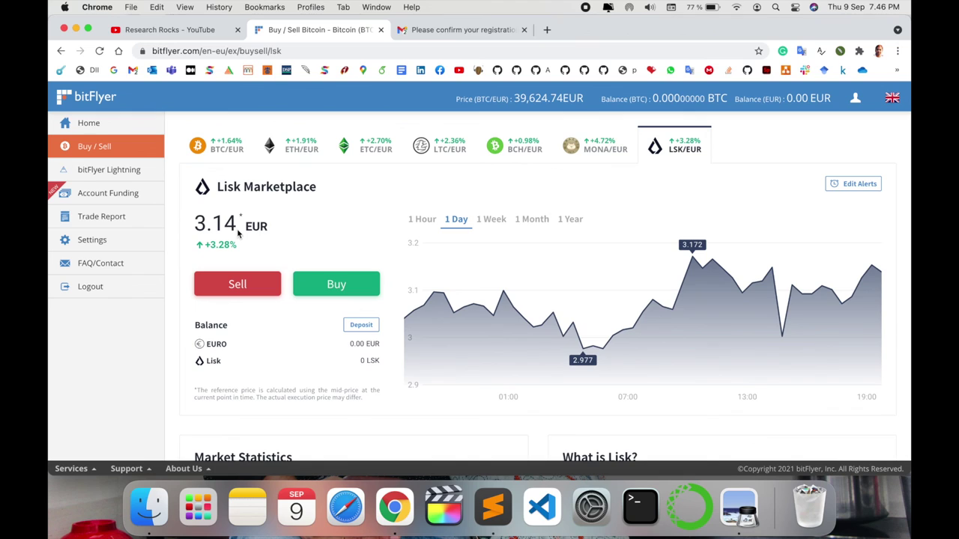